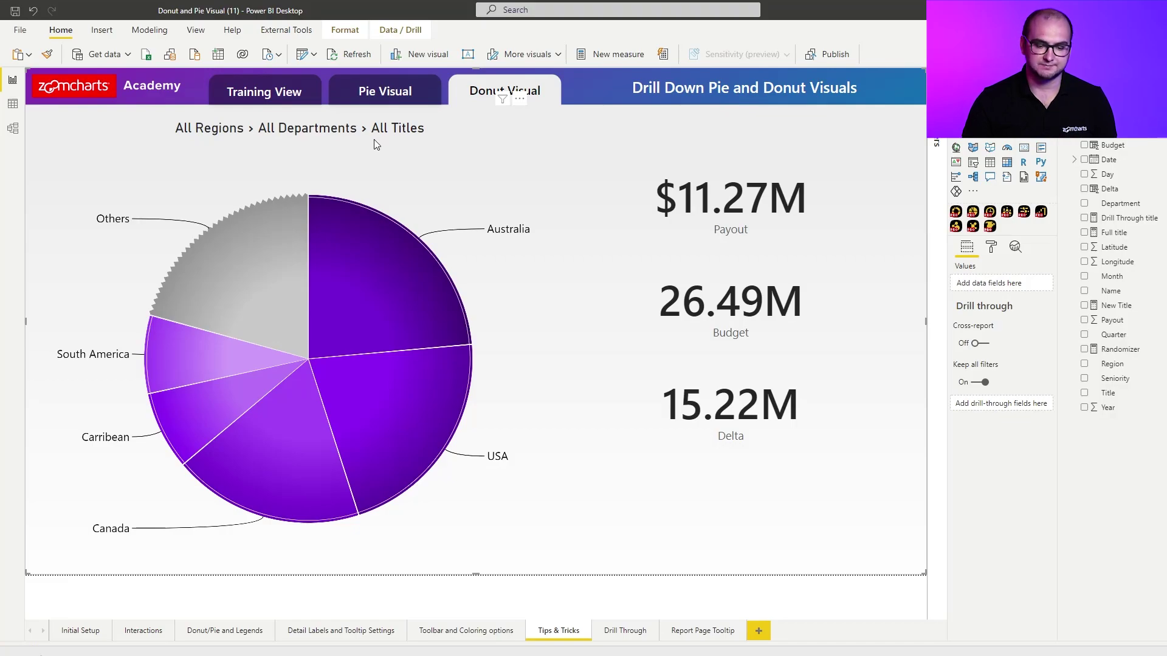
Drill the donut through Australia and Sales down to the Sr. Sales slice
mouse_move(413, 262)
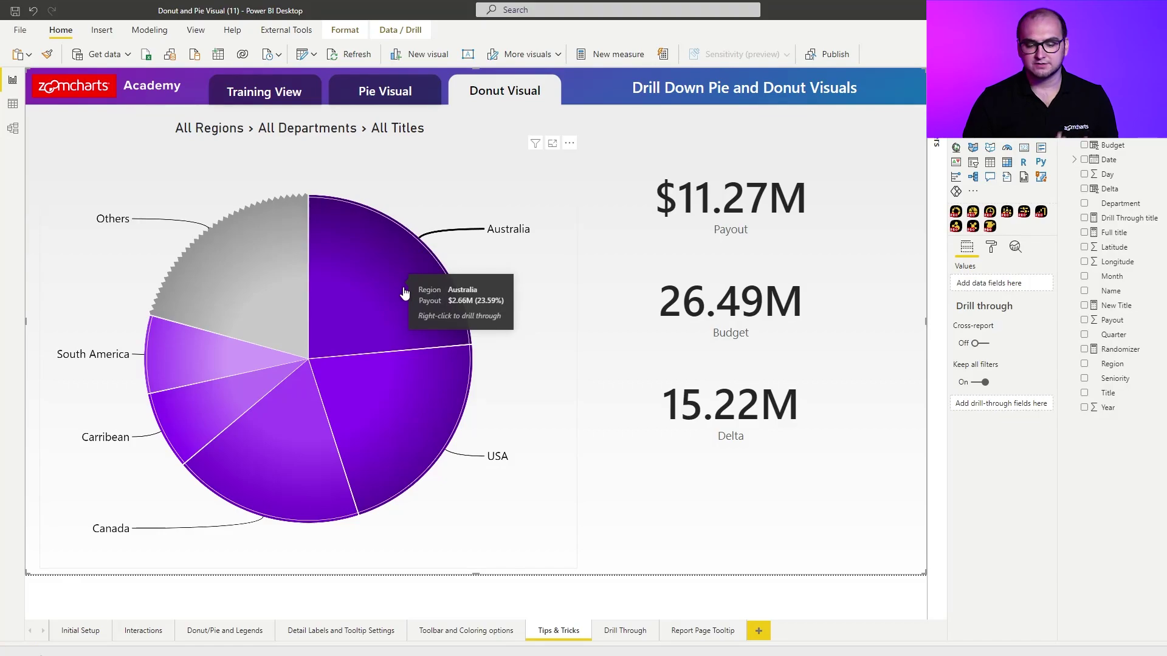
click(404, 293)
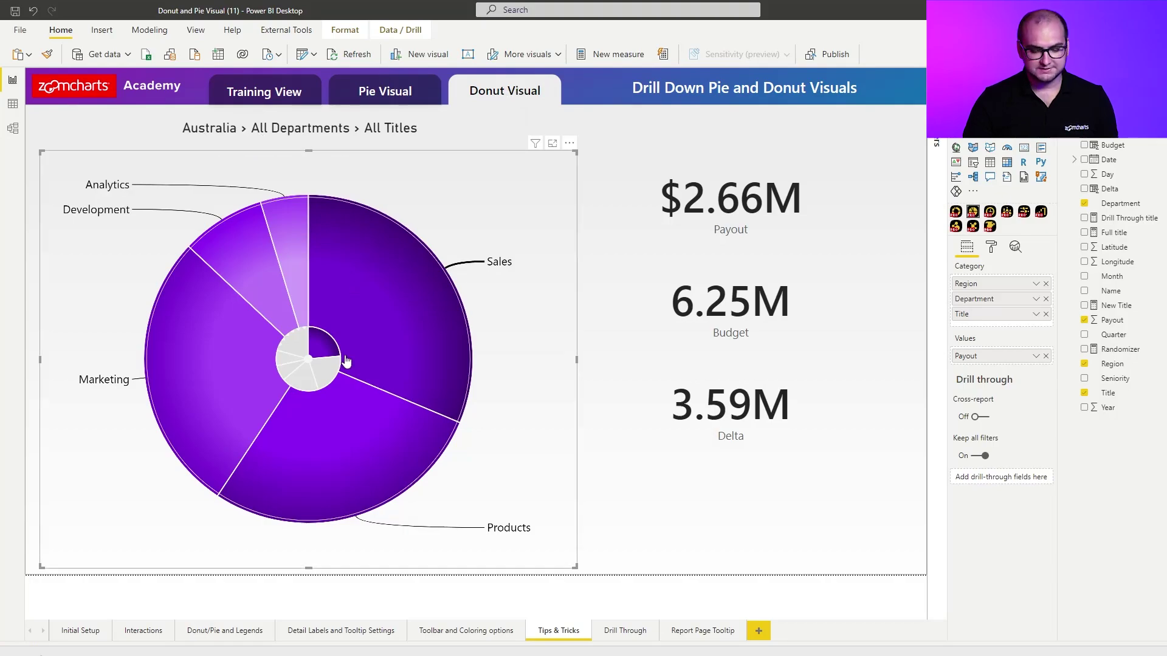
click(388, 369)
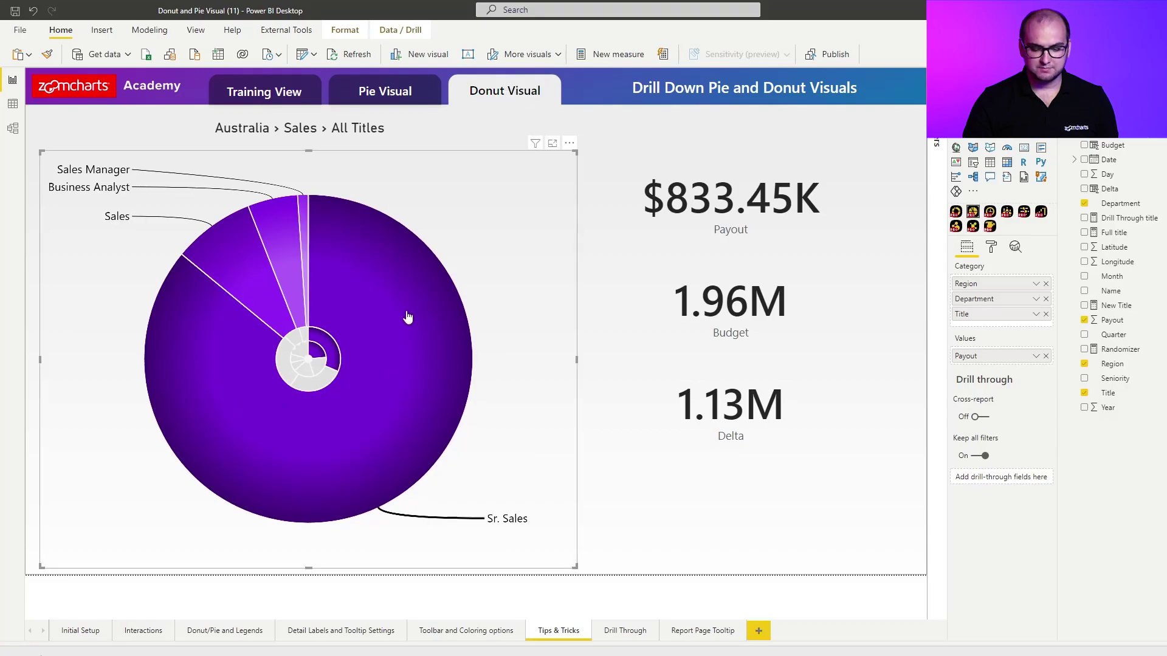
click(407, 315)
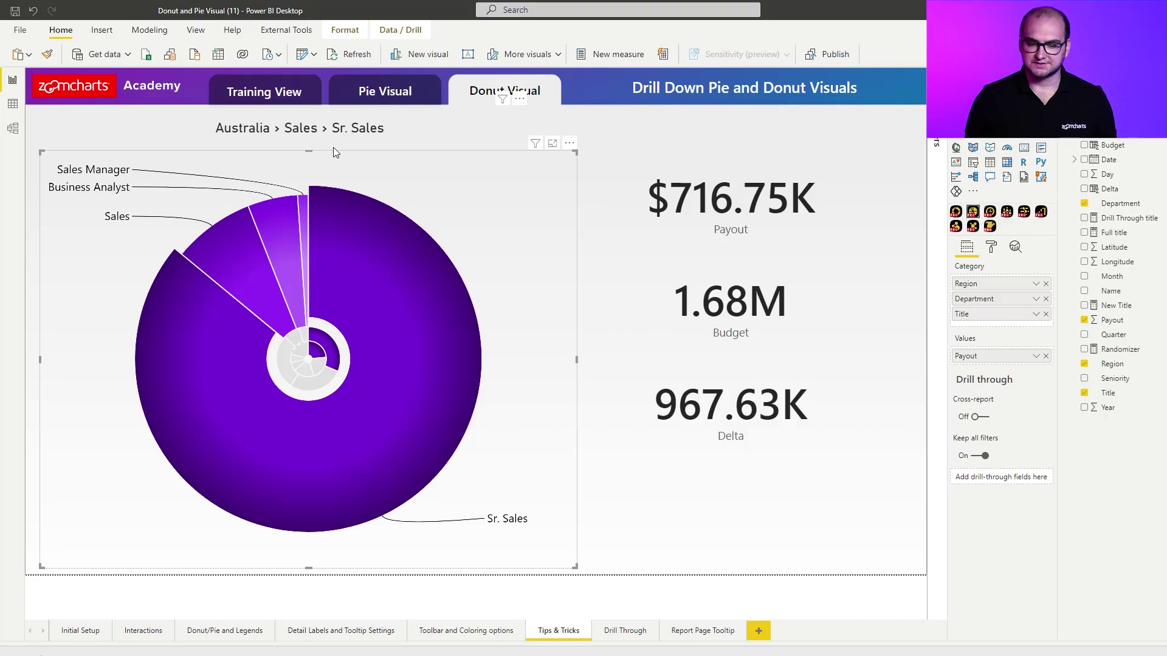
Place an enlarged Drill Down Donut PRO on Training View with title and background off
click(285, 98)
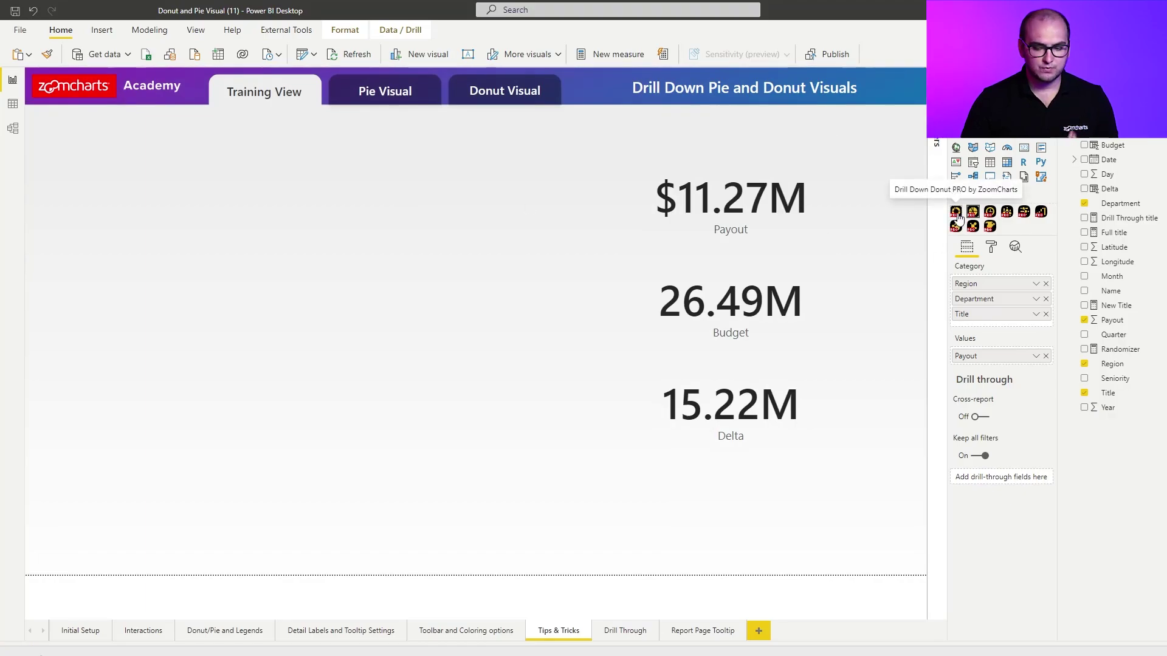
click(536, 268)
click(956, 211)
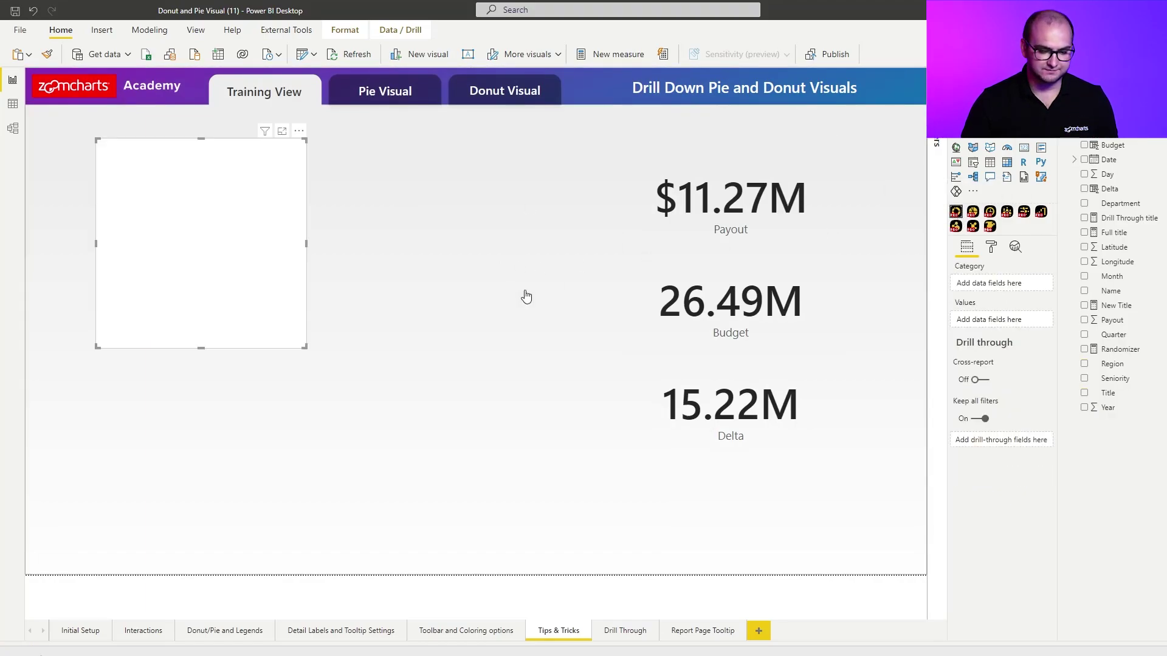
drag(305, 347, 553, 476)
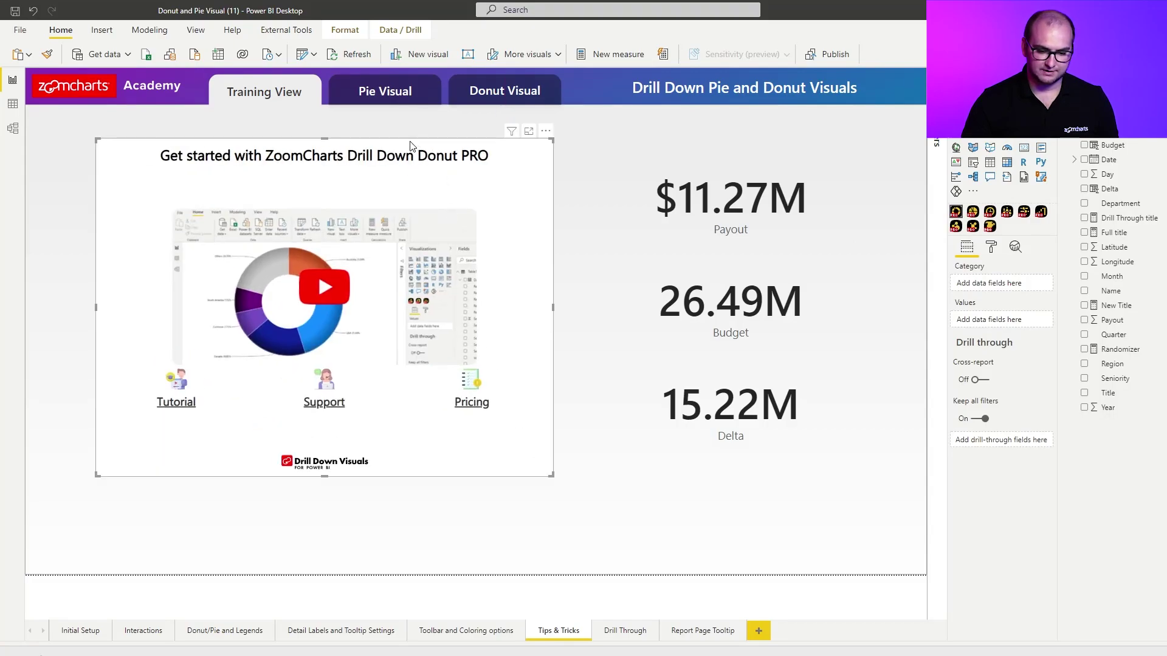
drag(411, 152, 416, 183)
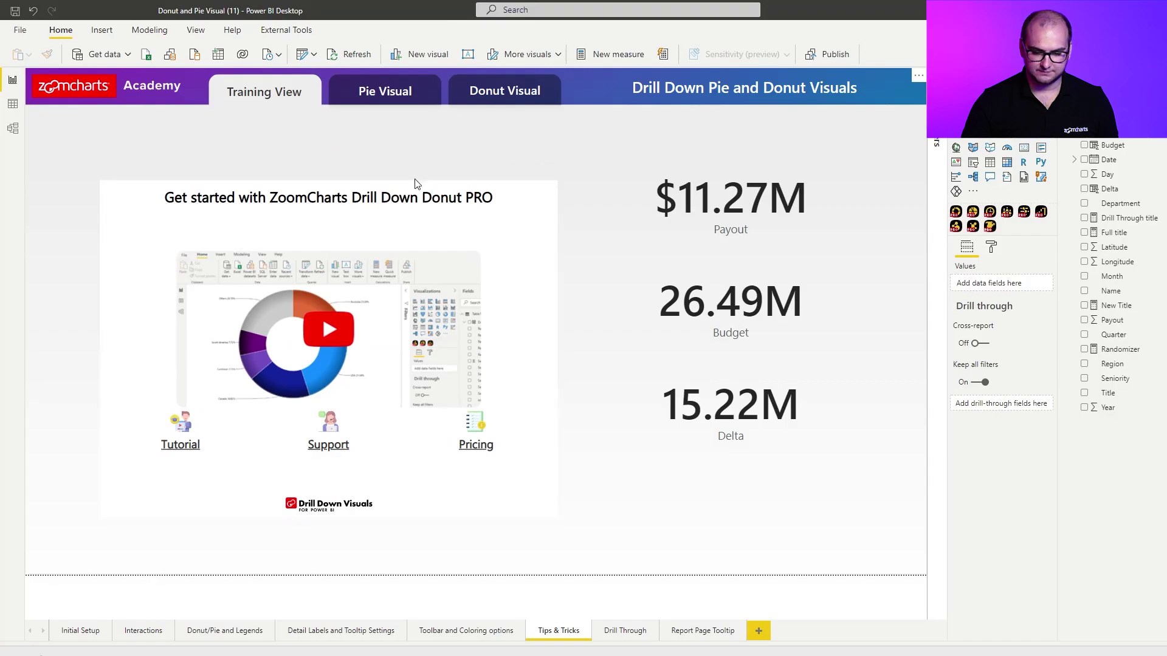
click(991, 247)
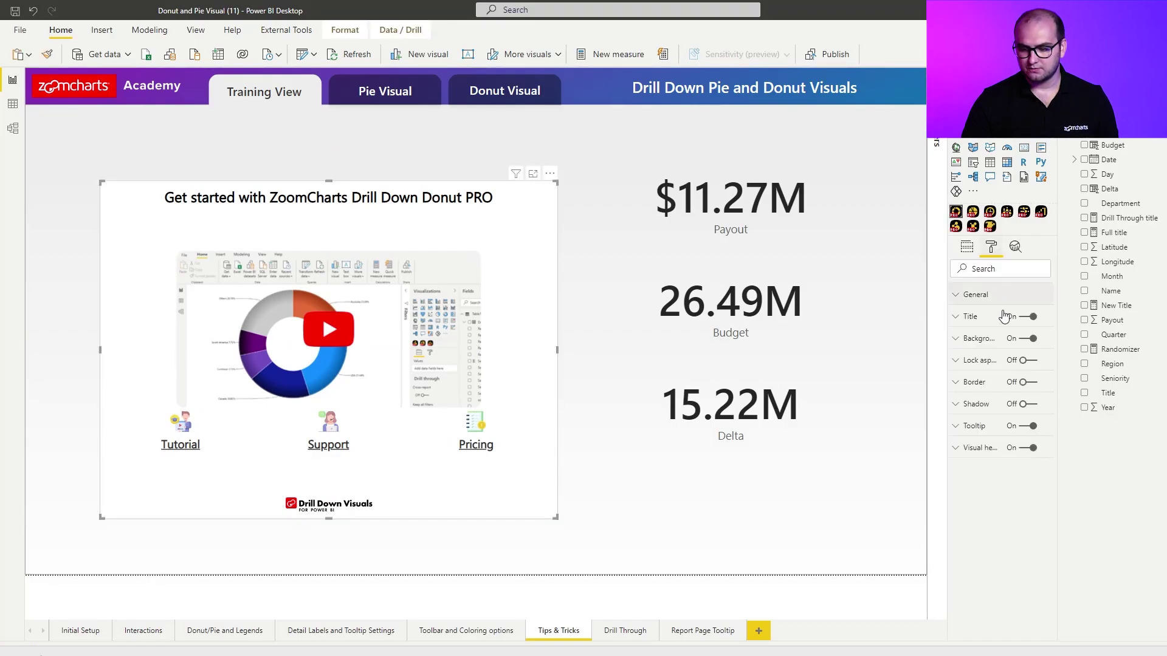
click(1028, 338)
click(1025, 316)
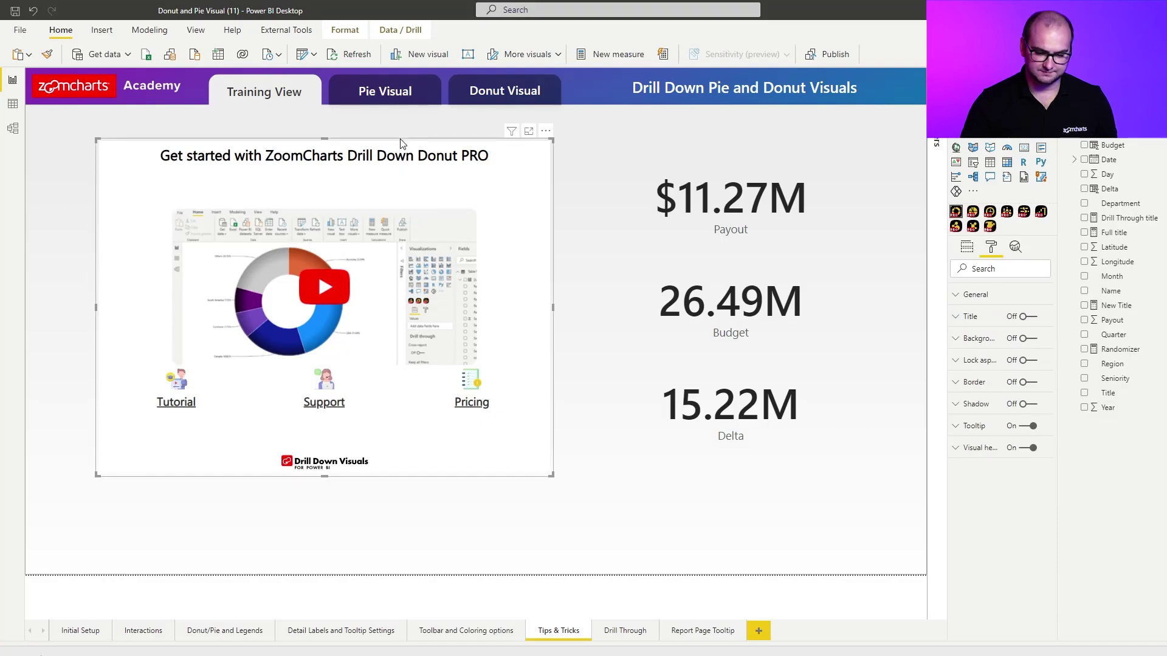
drag(404, 154, 396, 207)
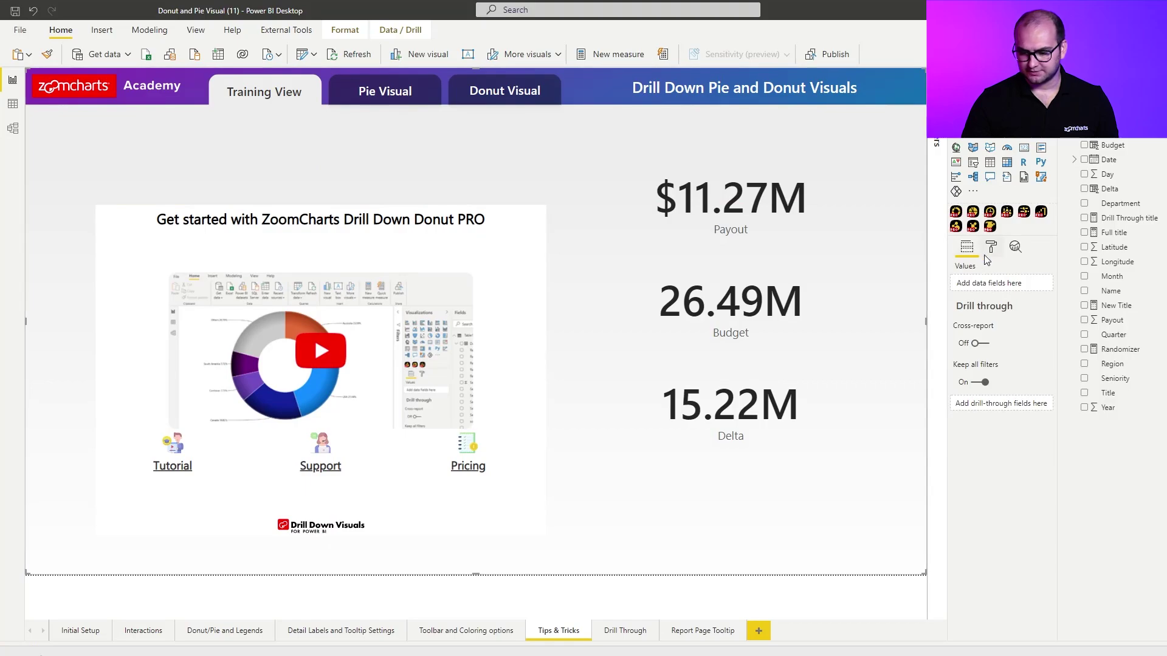
Bind Department and Region as the donut's category levels and Payout as its values
click(512, 222)
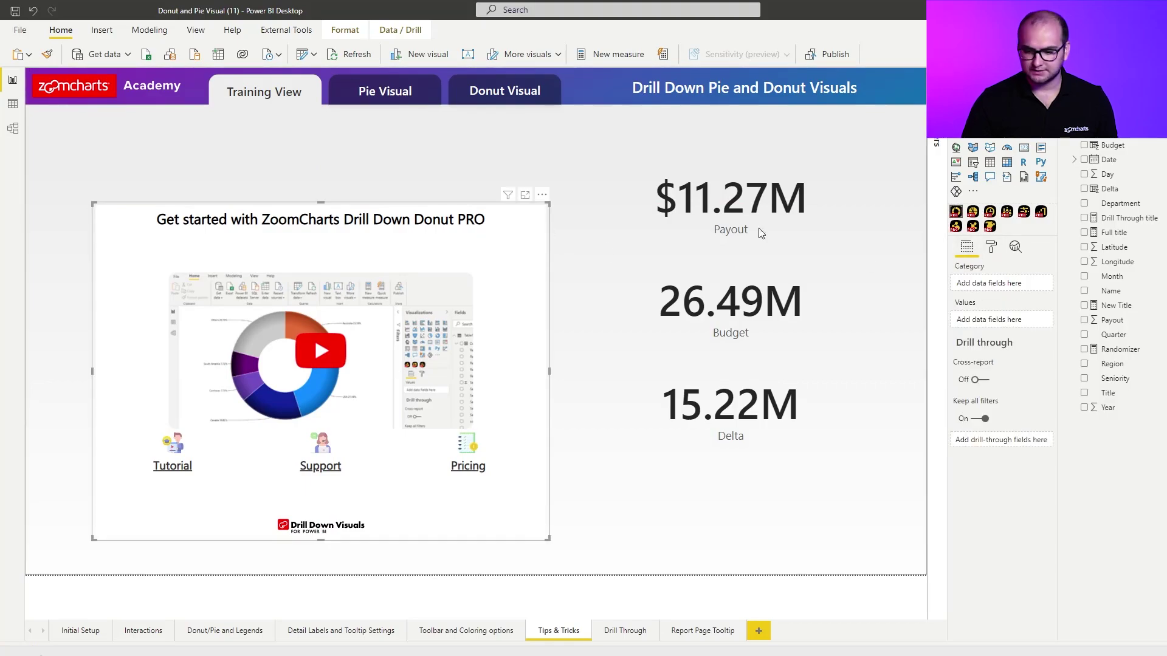
drag(1109, 204, 1006, 285)
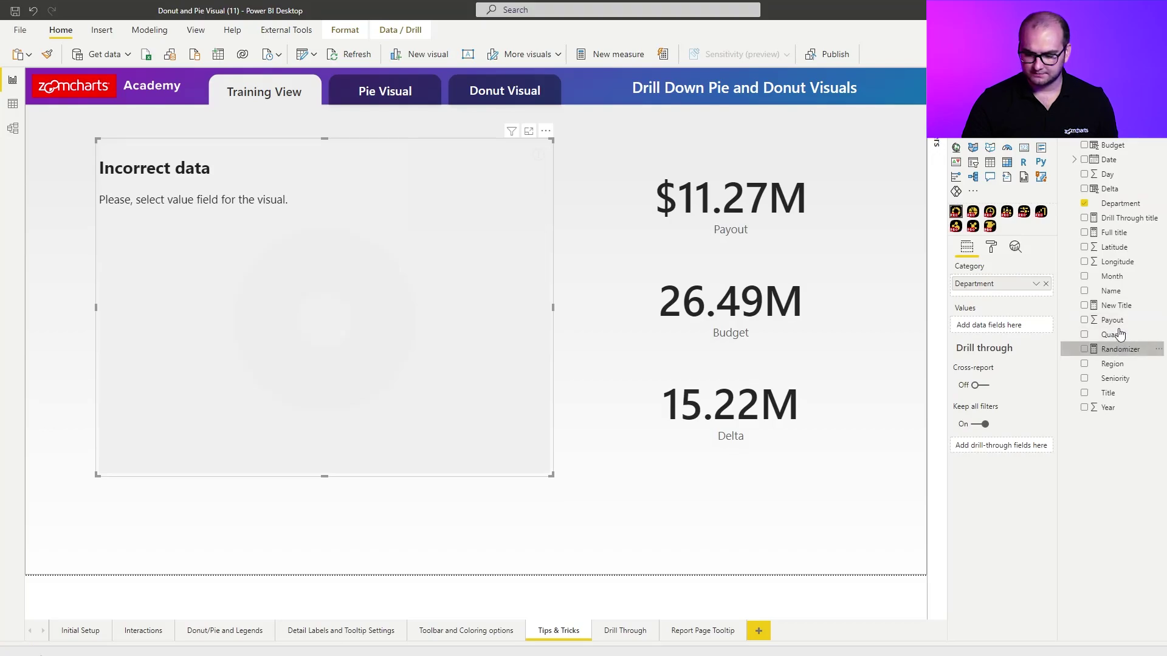
drag(1111, 320, 1027, 326)
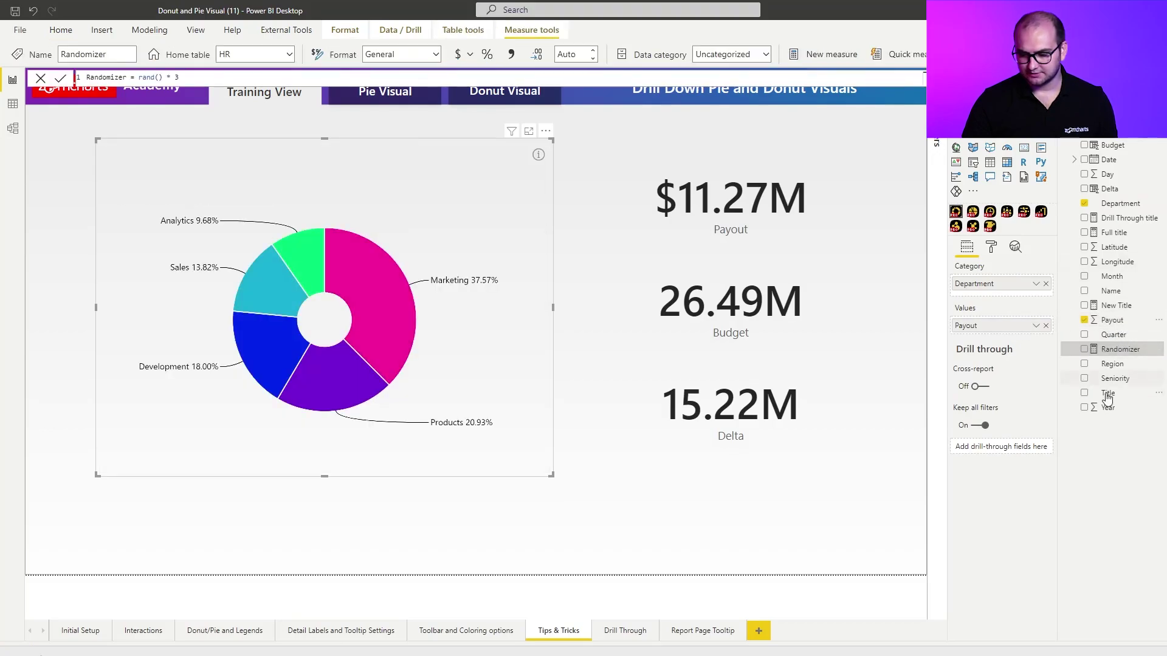
drag(1112, 363, 1001, 296)
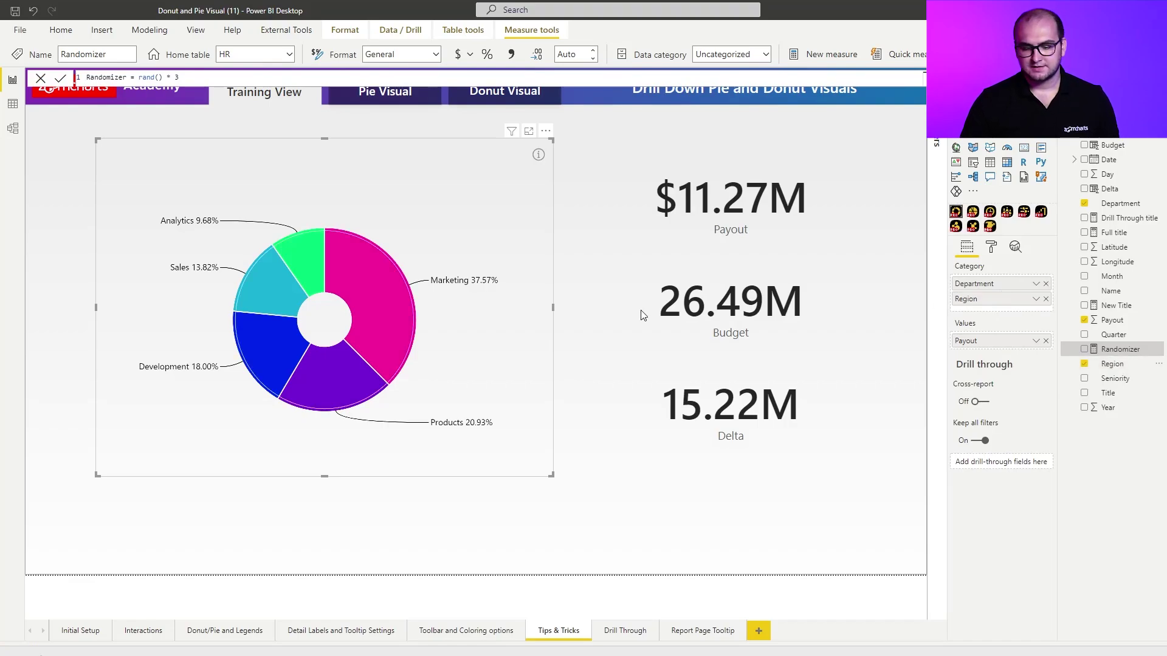
Close the Randomizer formula and create a new measure in the HR table
click(378, 134)
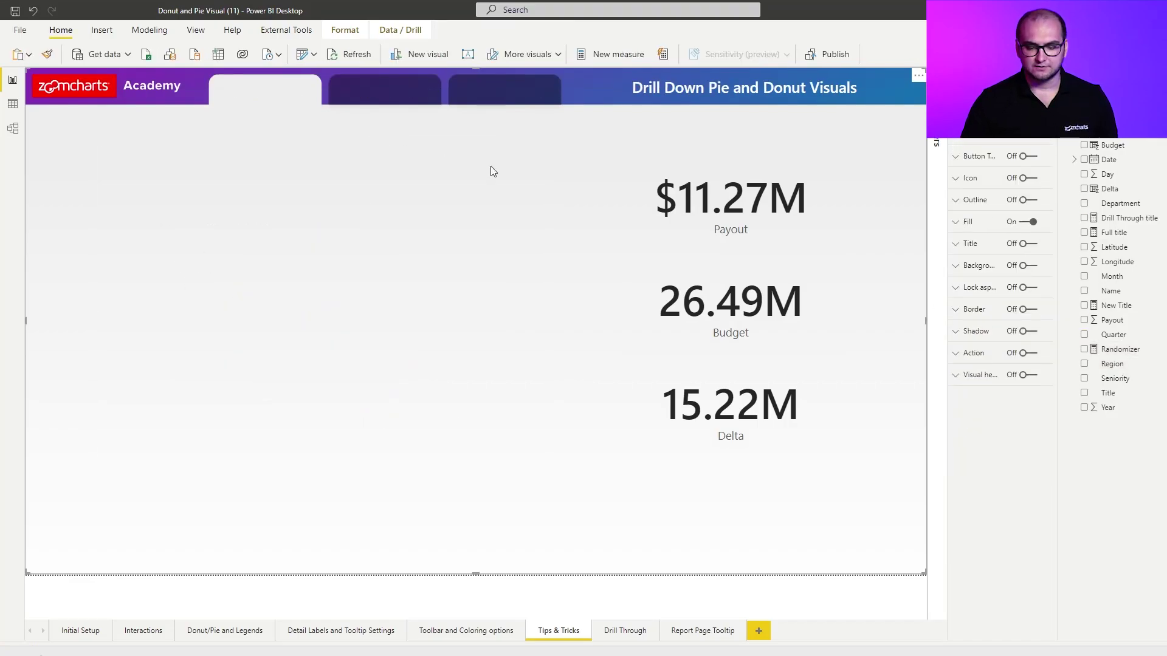
click(673, 190)
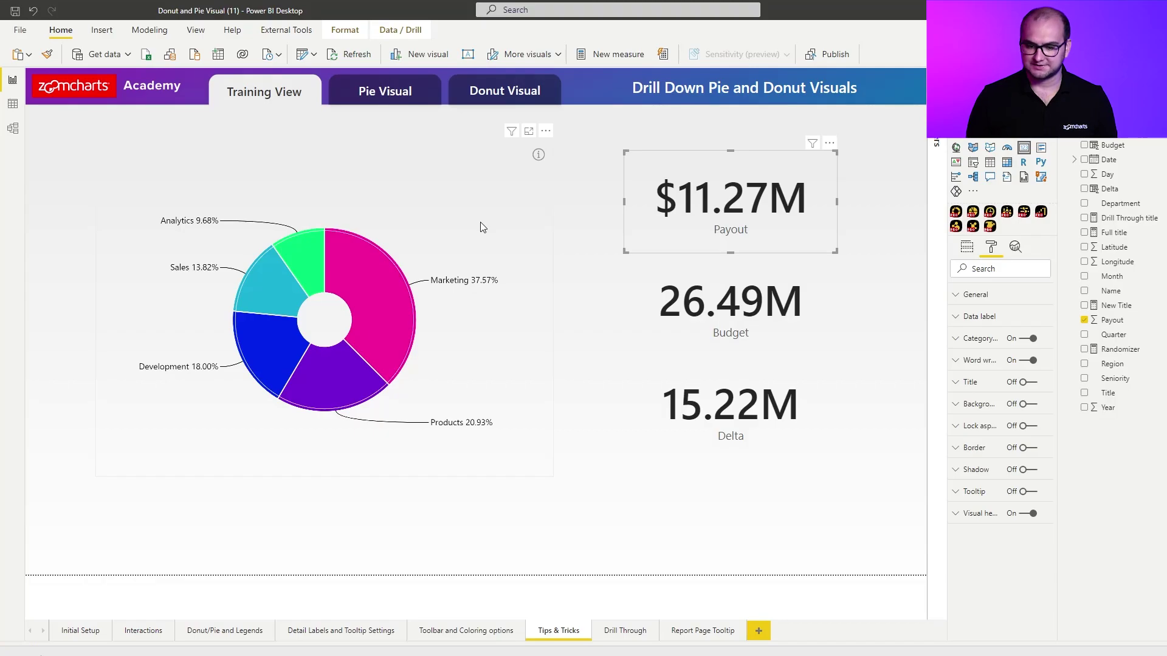
click(574, 205)
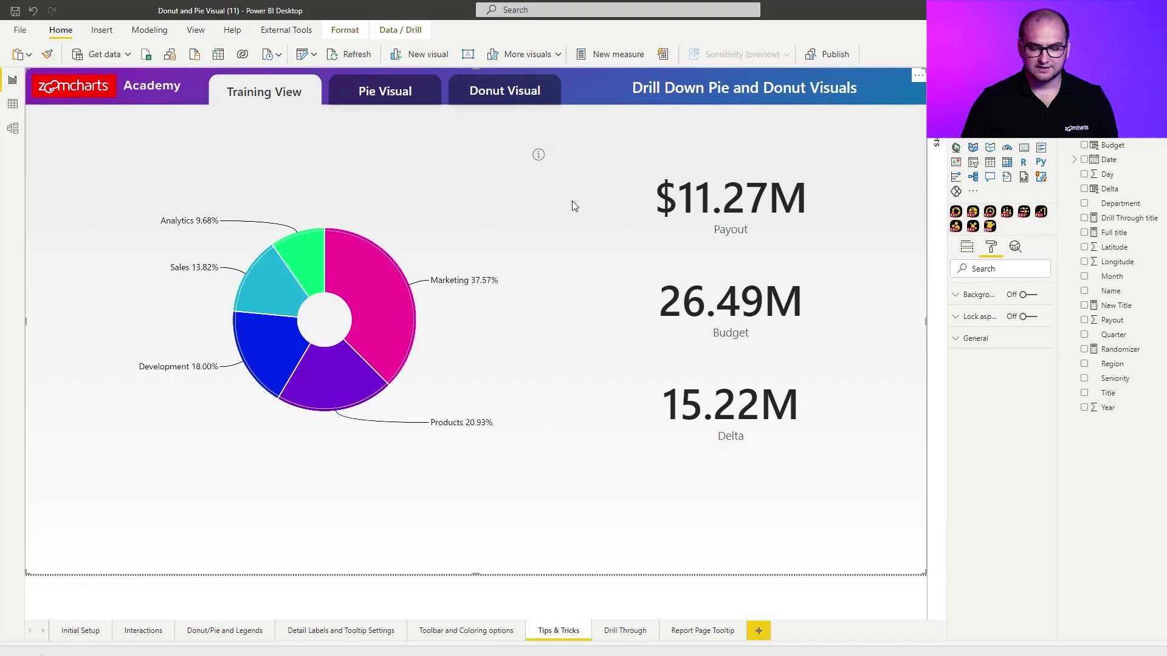
click(1158, 140)
click(1095, 144)
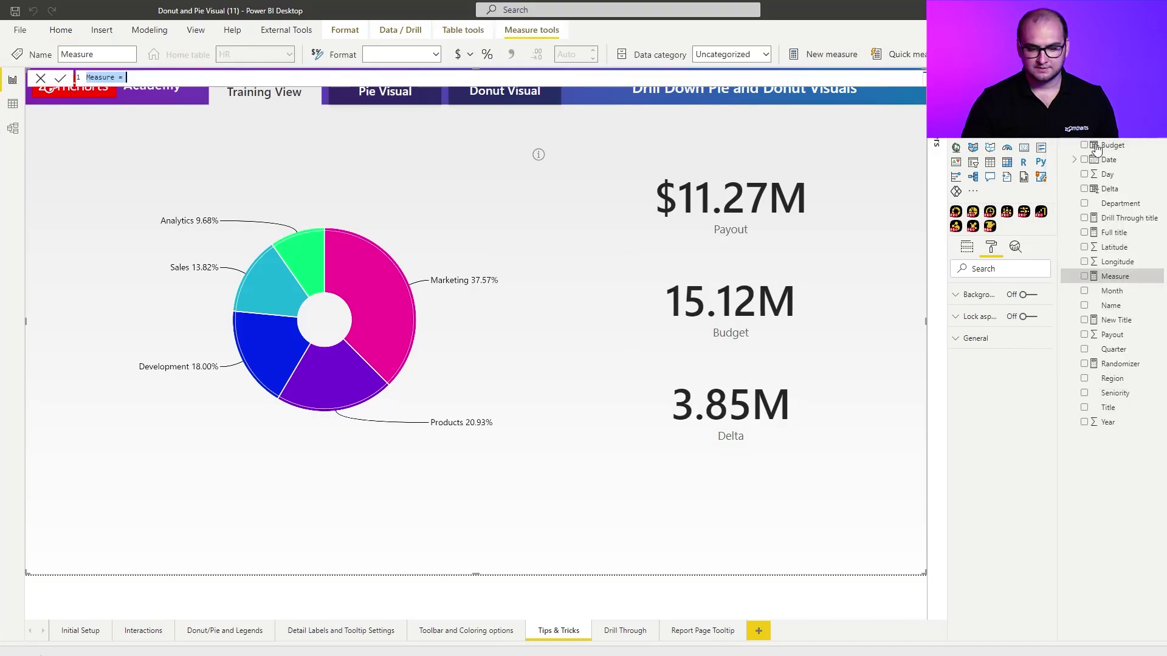
Begin the measure as New Title = SELECTEDVALUE(HR[Department],"All Departments")&" > "&
text(New )
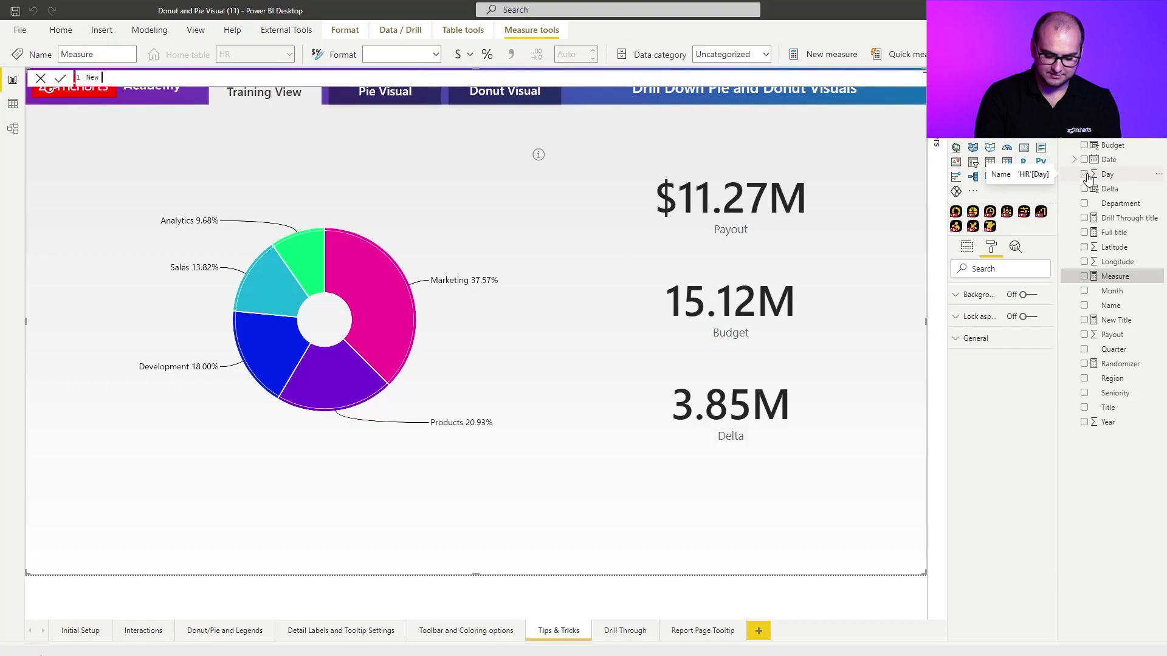
text(Title = )
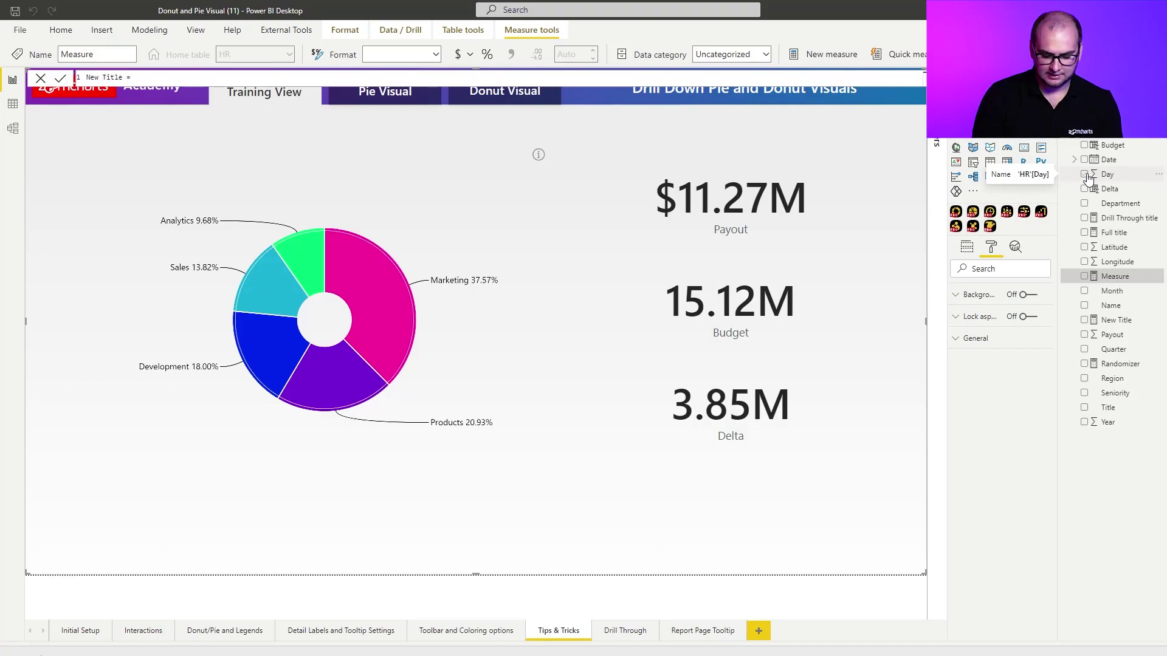
text(select)
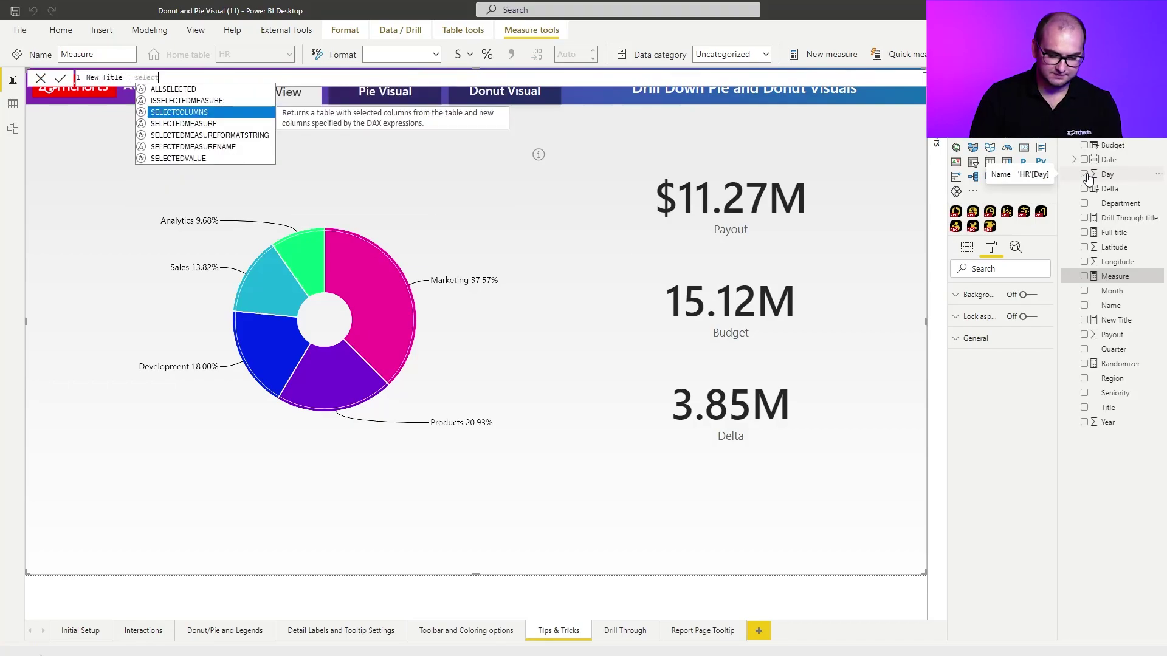
key(Down)
key(Down)
key(Down)
key(Down)
key(Tab)
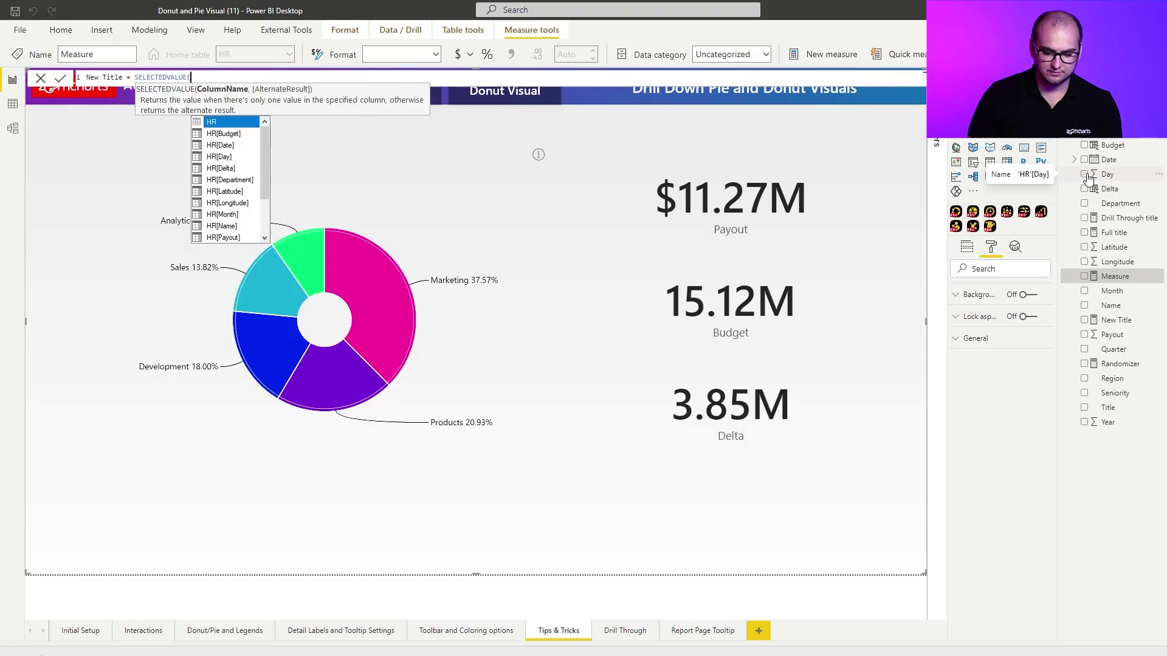
text(dep)
key(Tab)
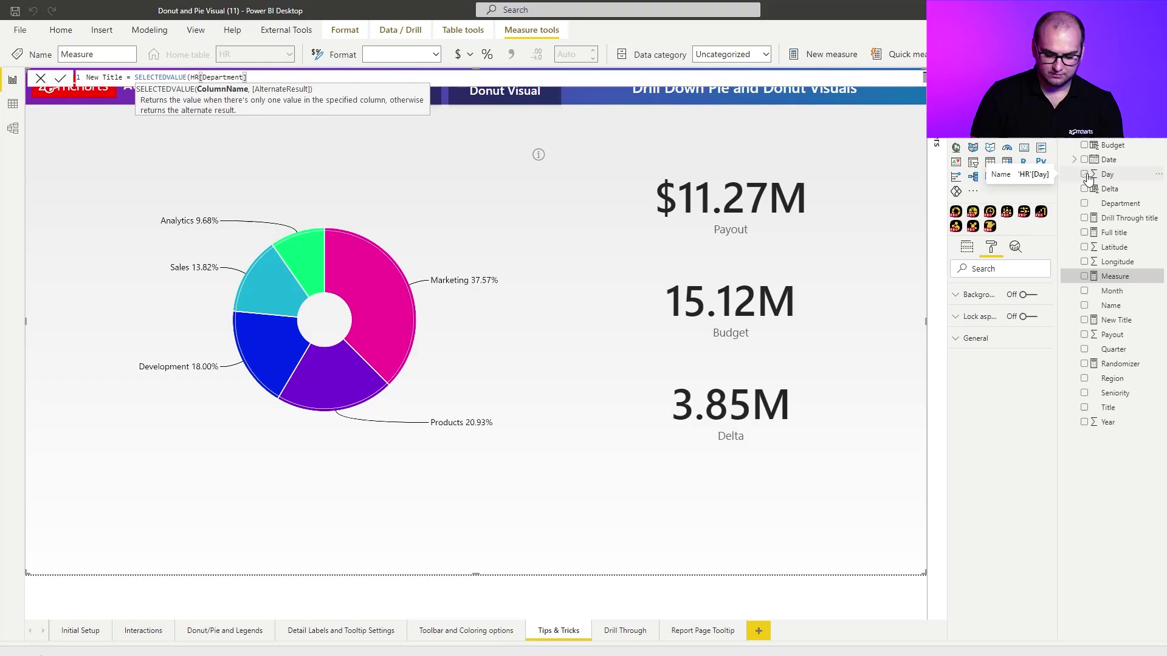
text(,"")
text(A)
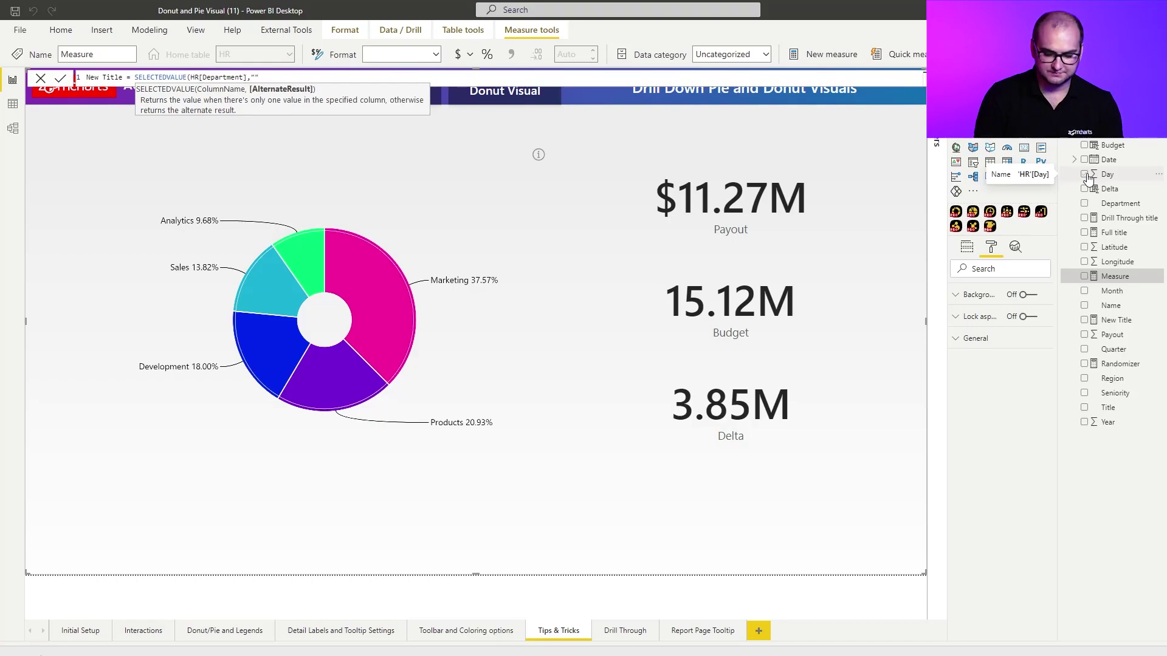
text(ll D)
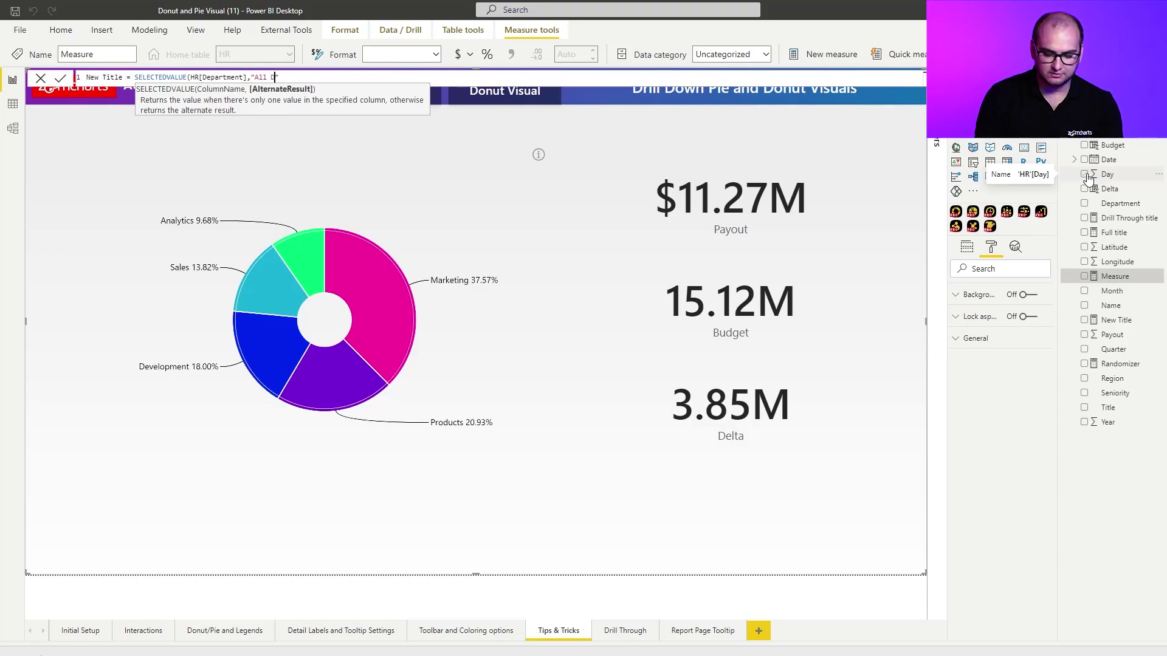
text(epartments)
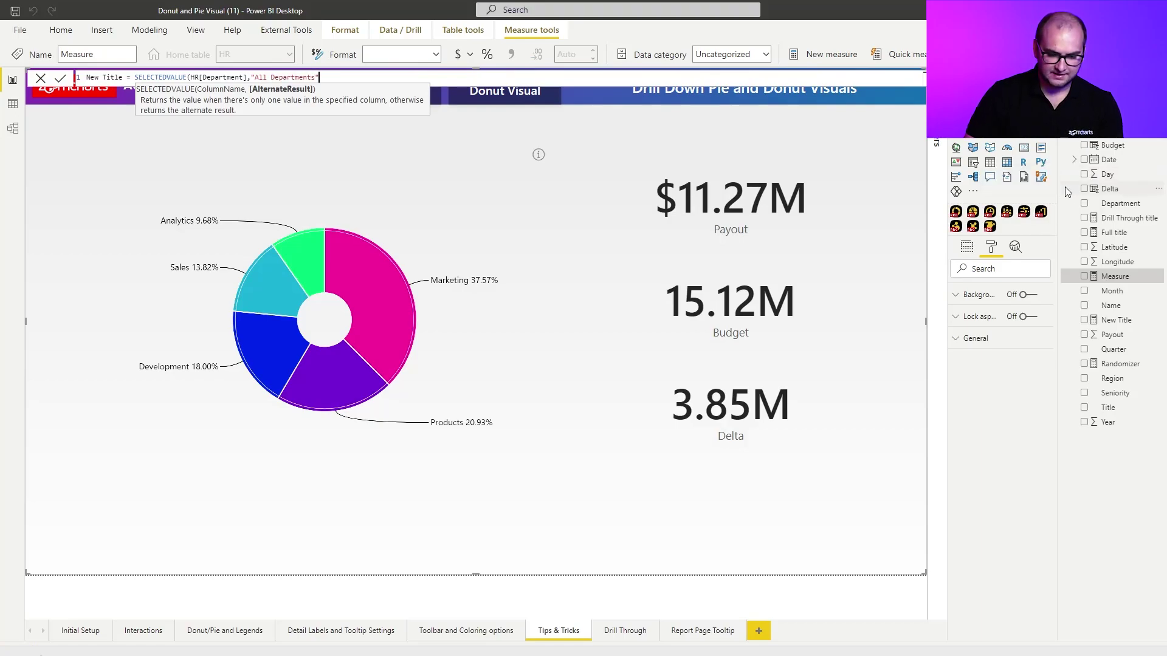
text())
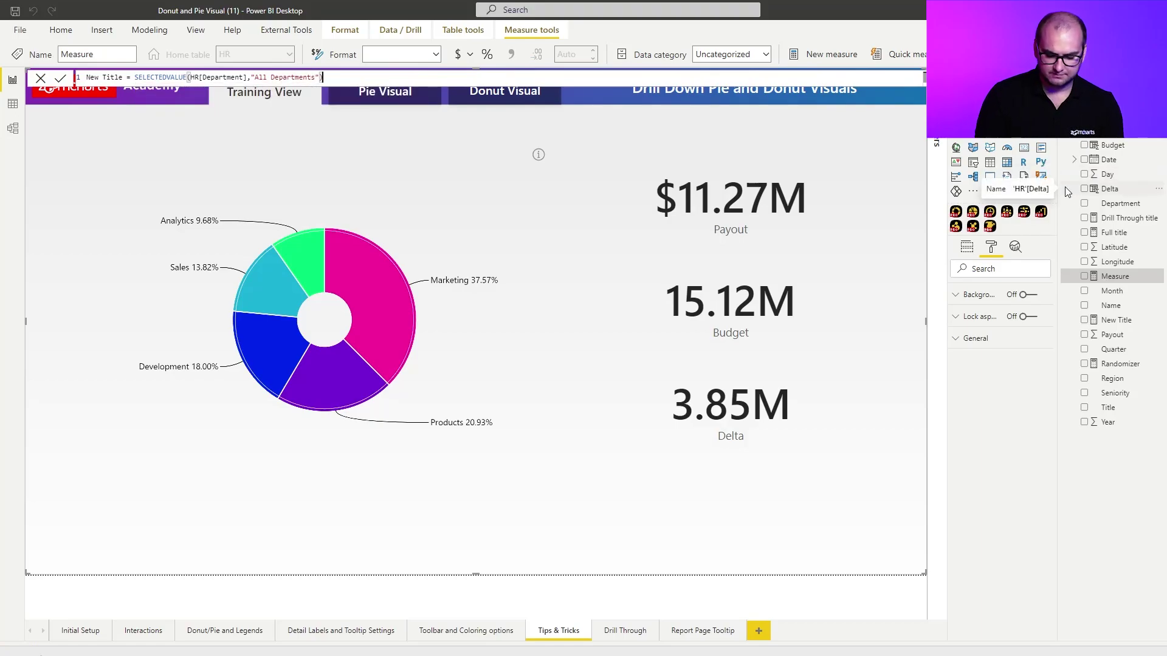
text(&&)
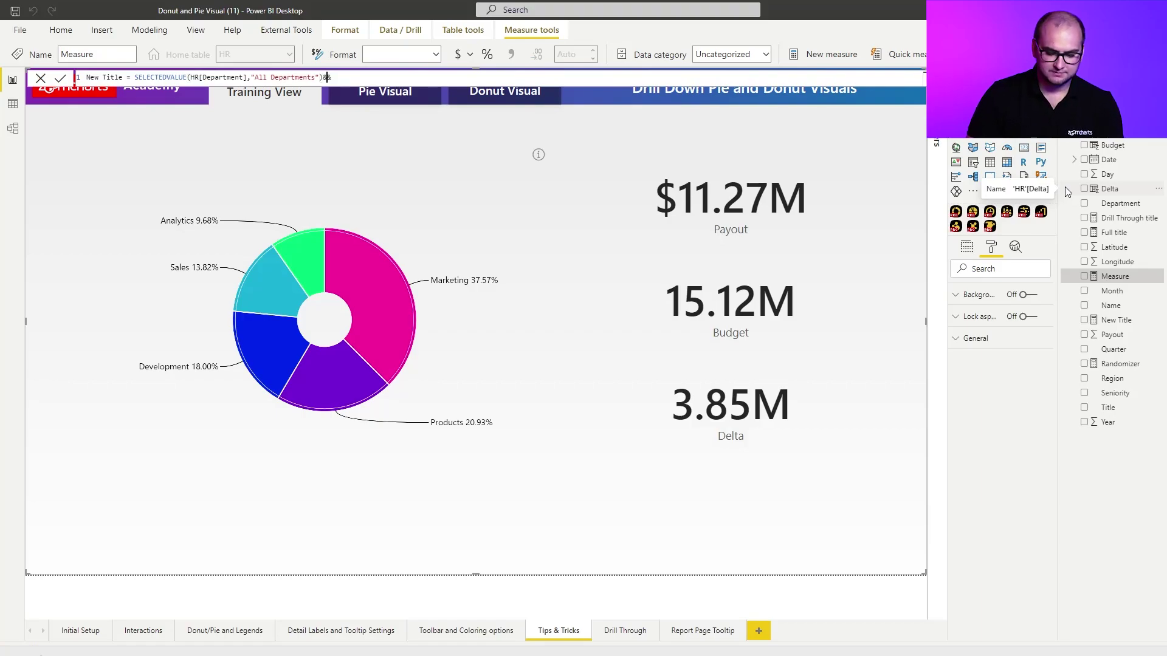
key(Left)
text(")
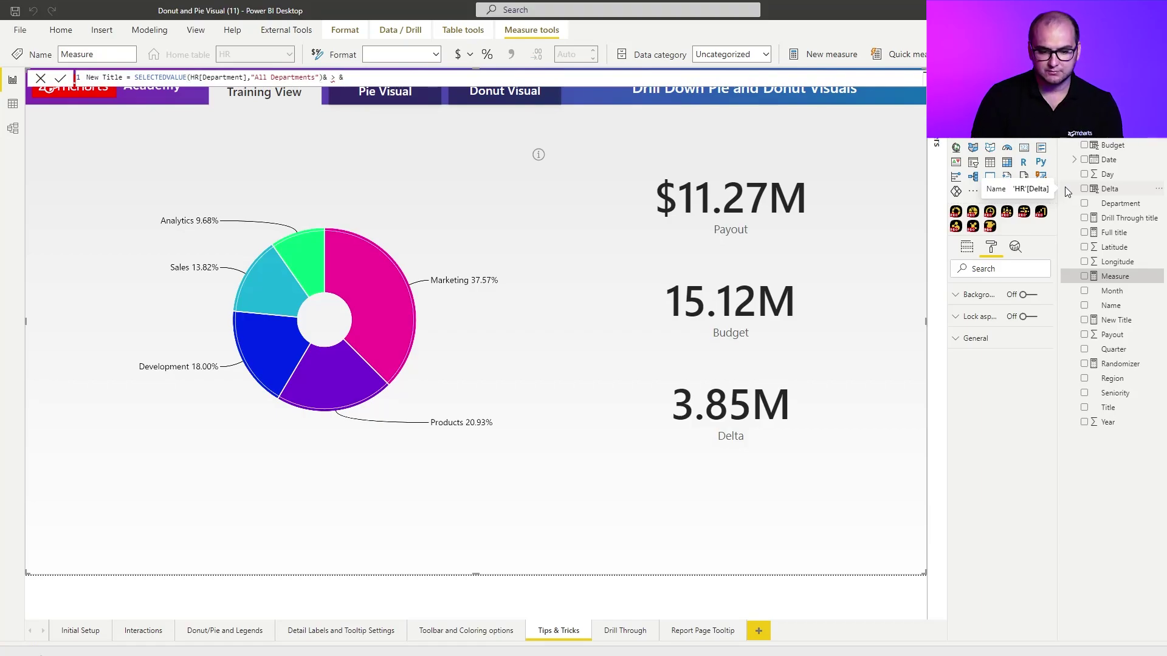
key(Left)
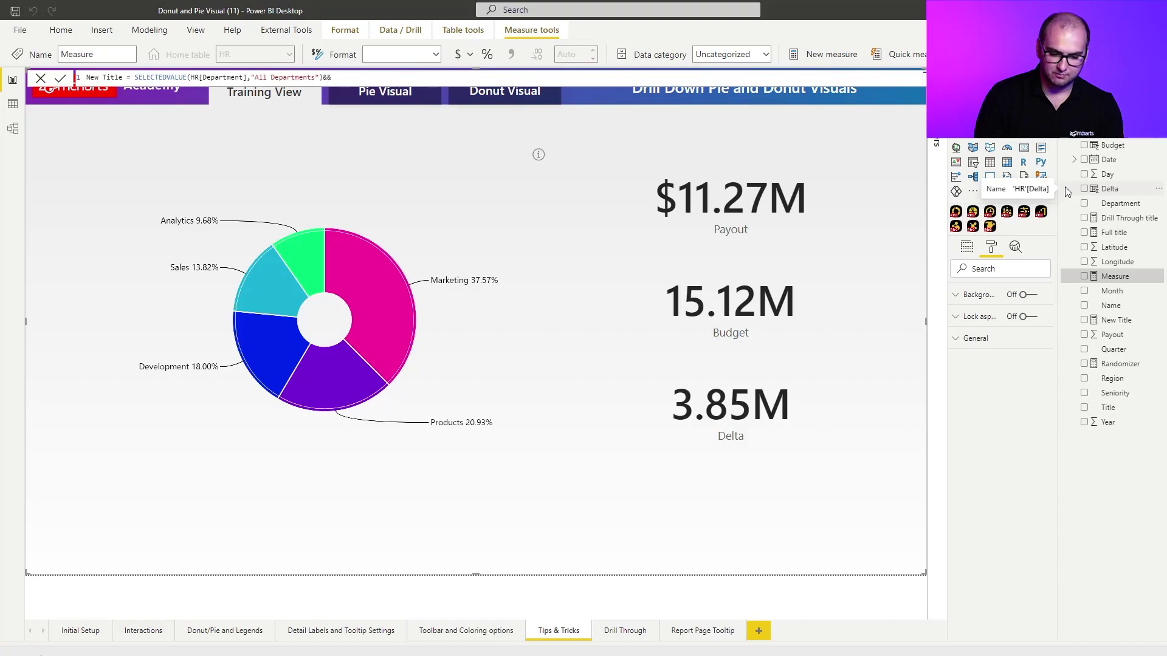
key(BackSpace)
text(" >)
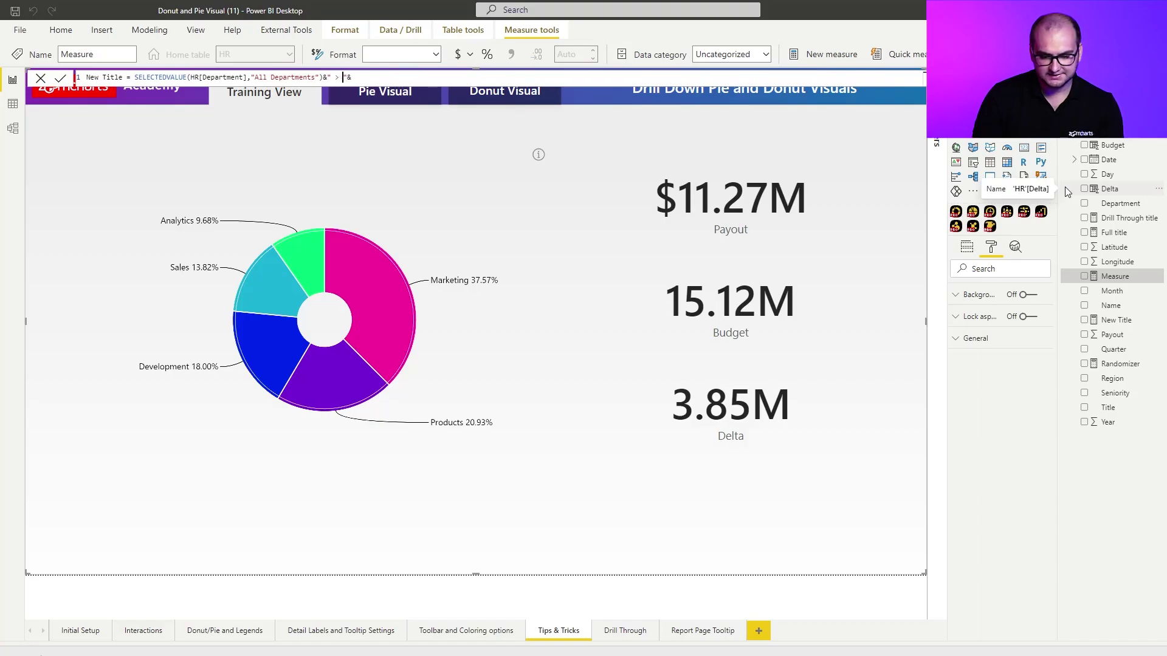
key(End)
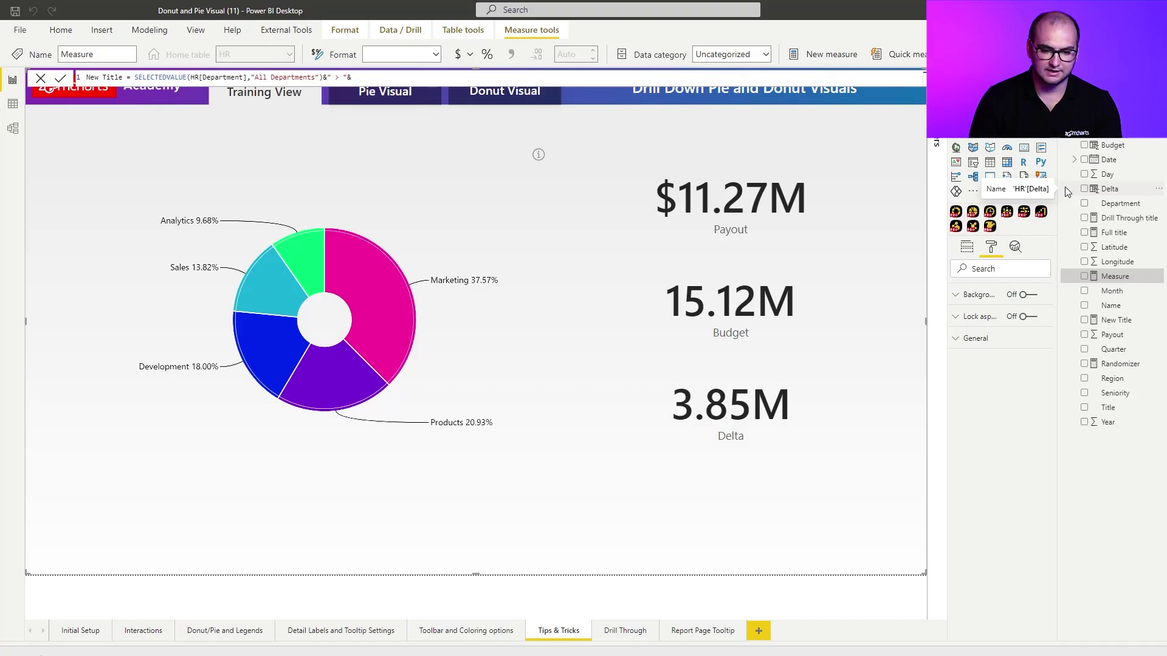
Finish the measure with SELECTEDVALUE(HR[Region],"All Regions") and commit it
text(select)
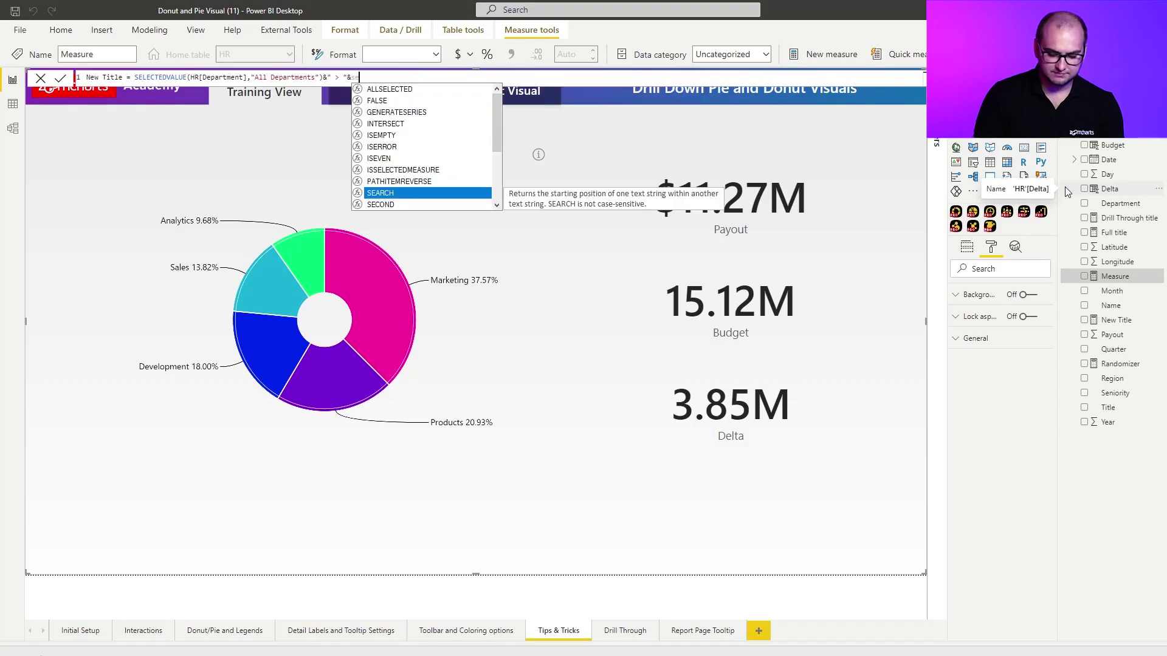
key(Down)
key(Down)
key(Down)
key(Down)
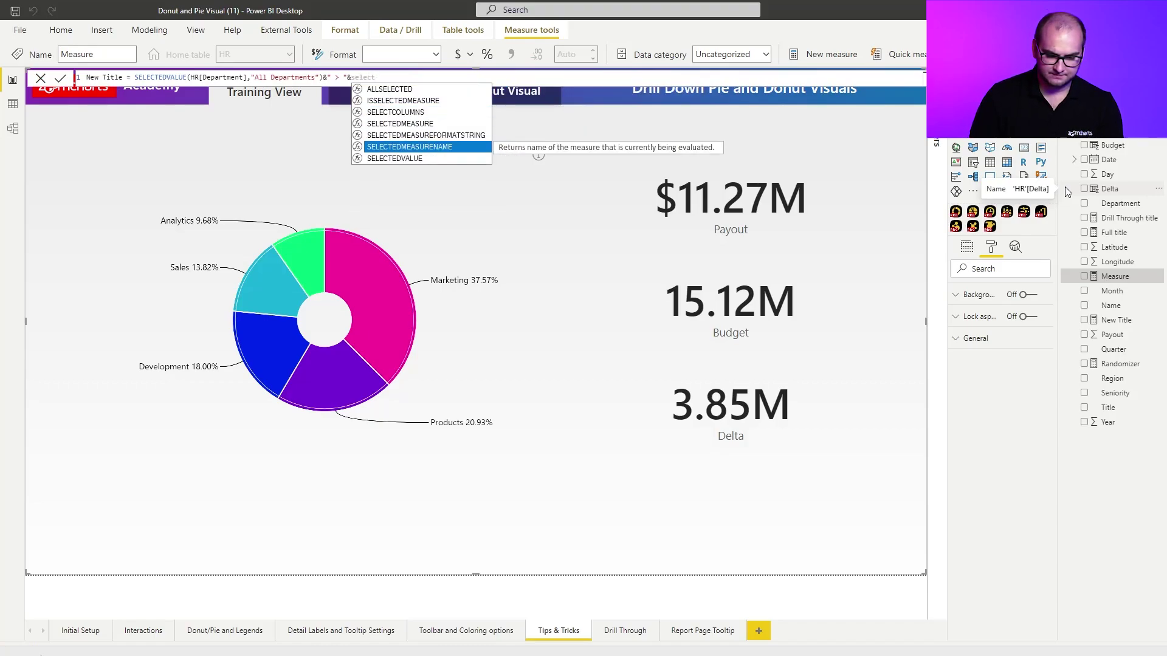
key(Tab)
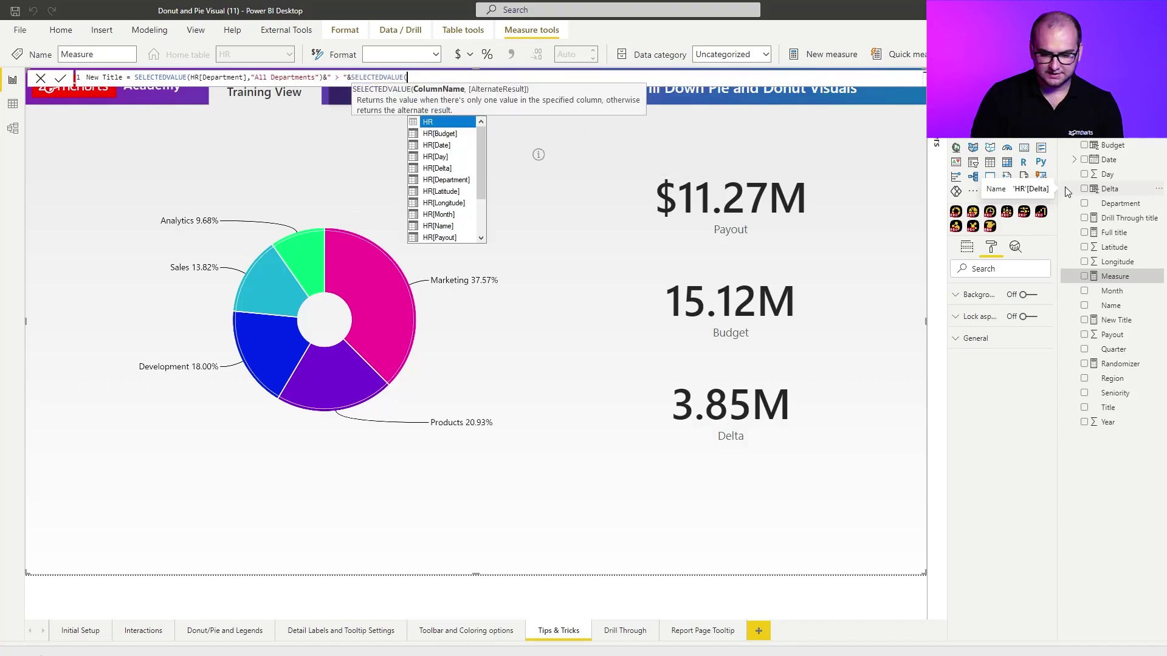
text(region)
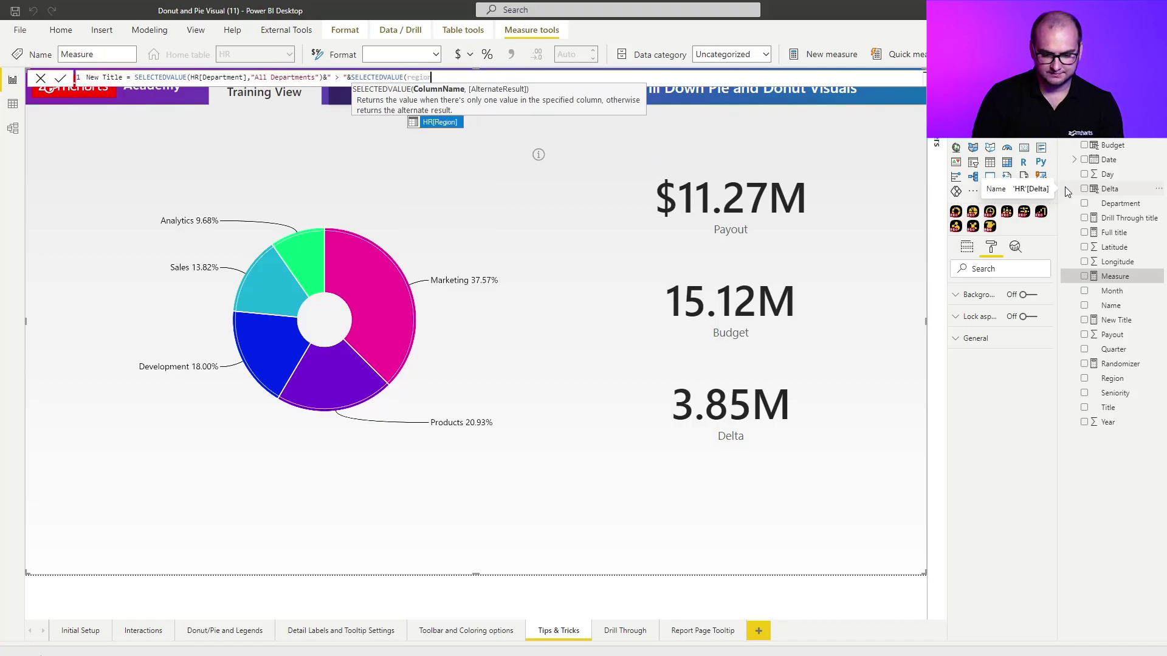
key(Tab)
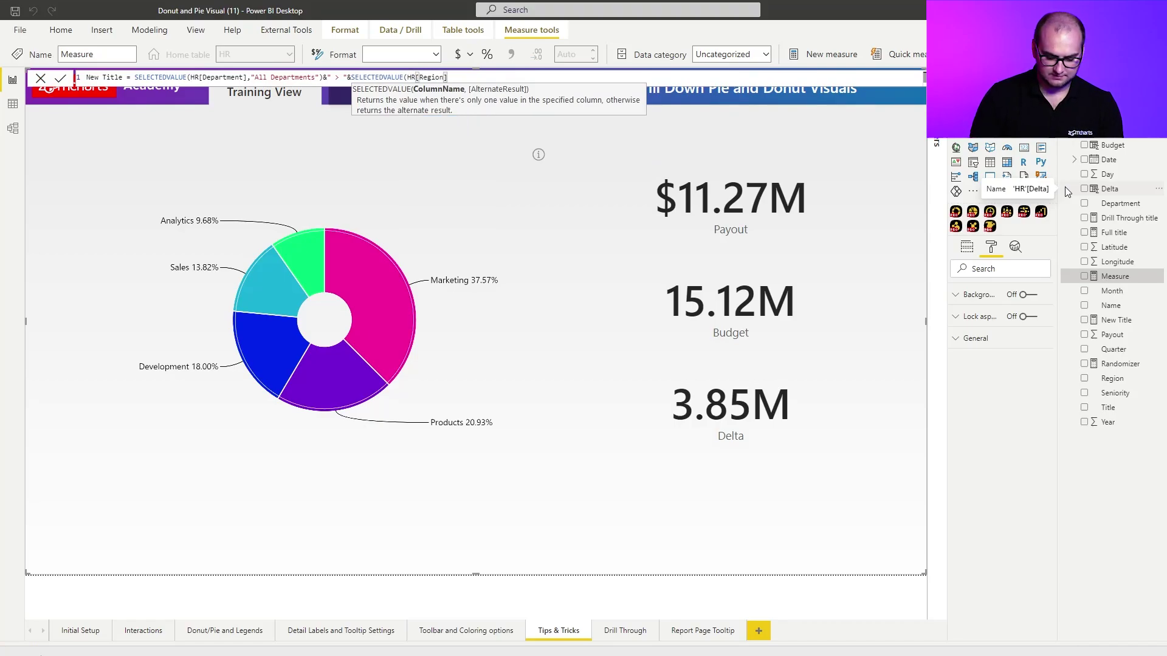
text(,")
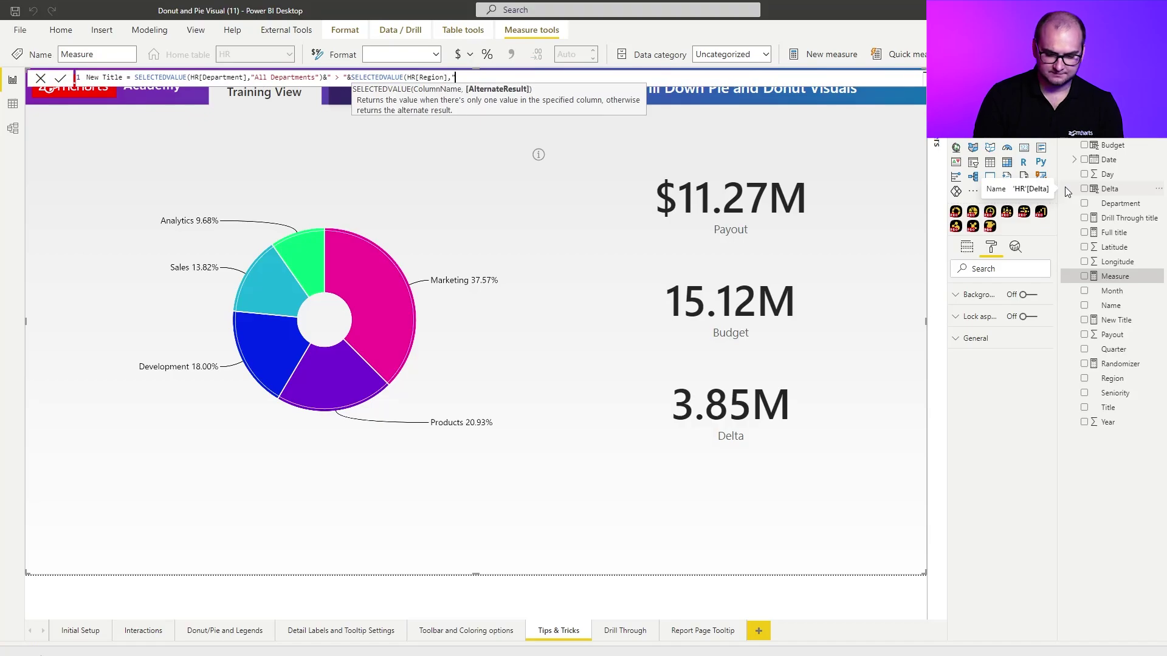
text(All Regions)
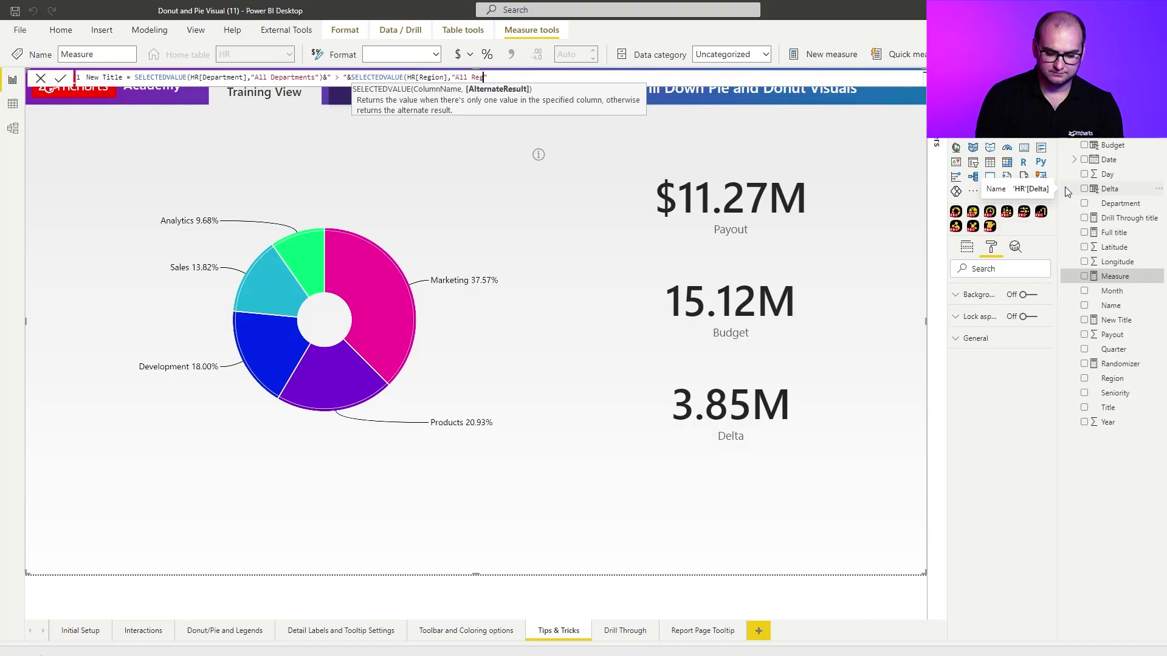
text(")
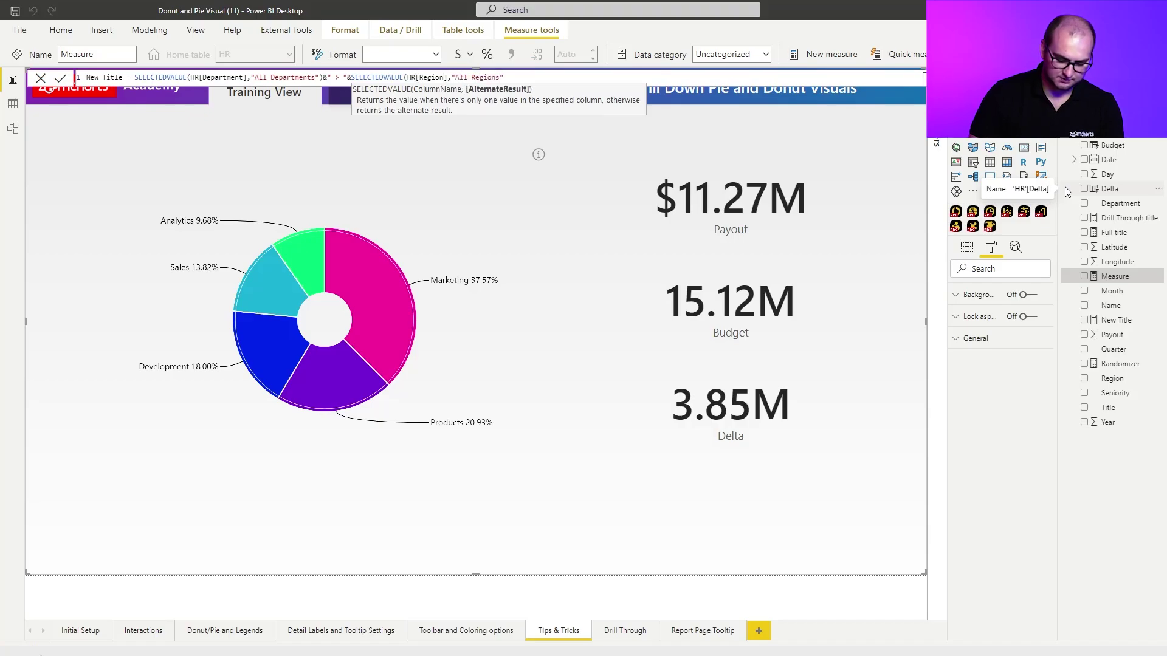
text())
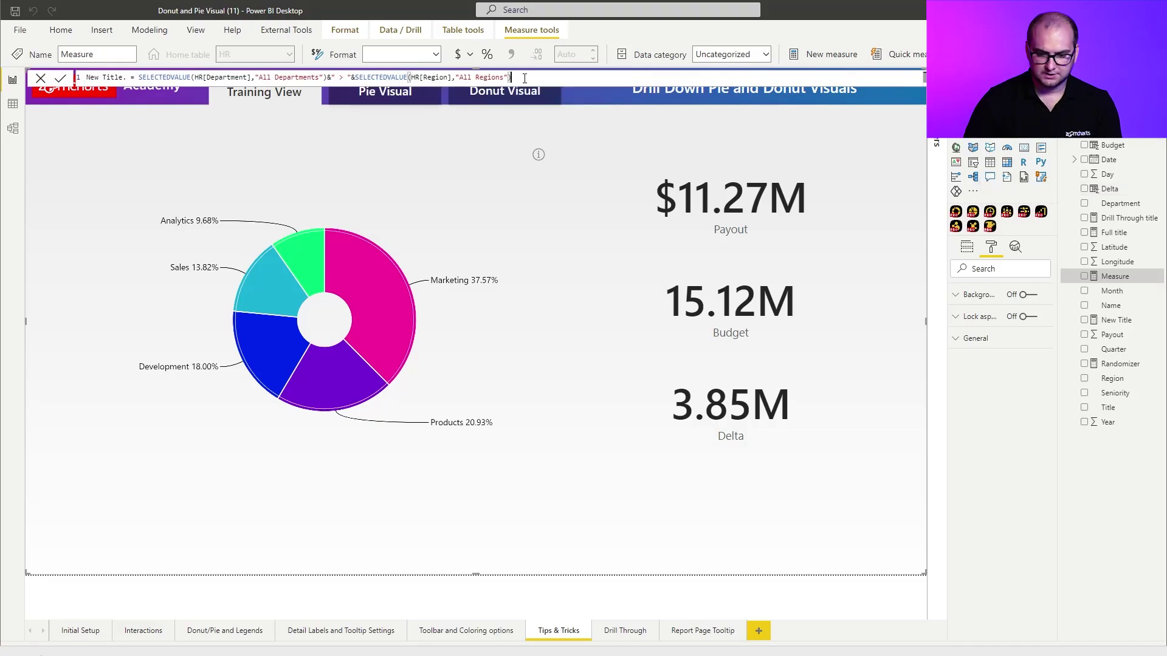
key(Return)
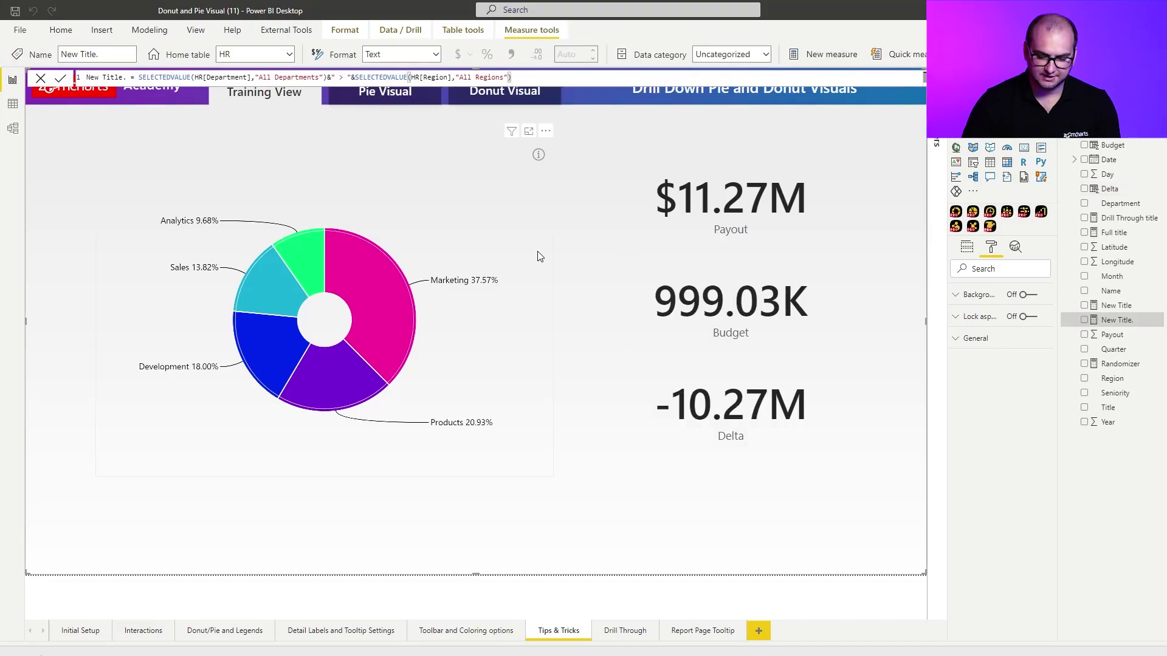
Add a wide Card strip above the donut showing the New Title. measure
click(537, 230)
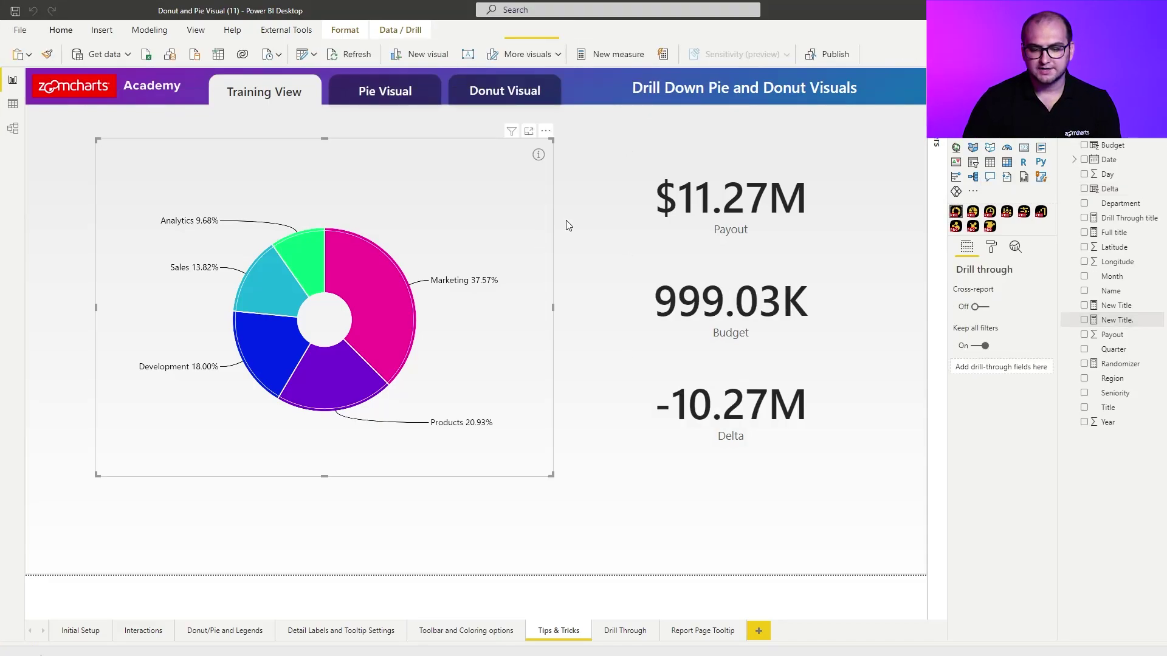
click(669, 166)
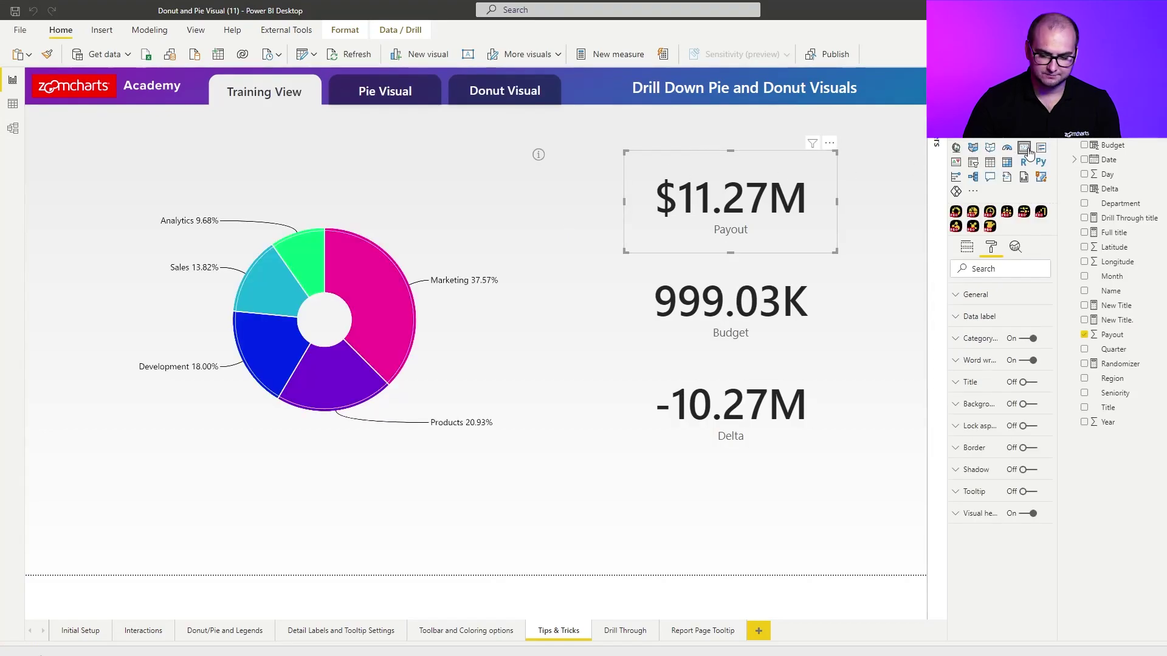
click(581, 154)
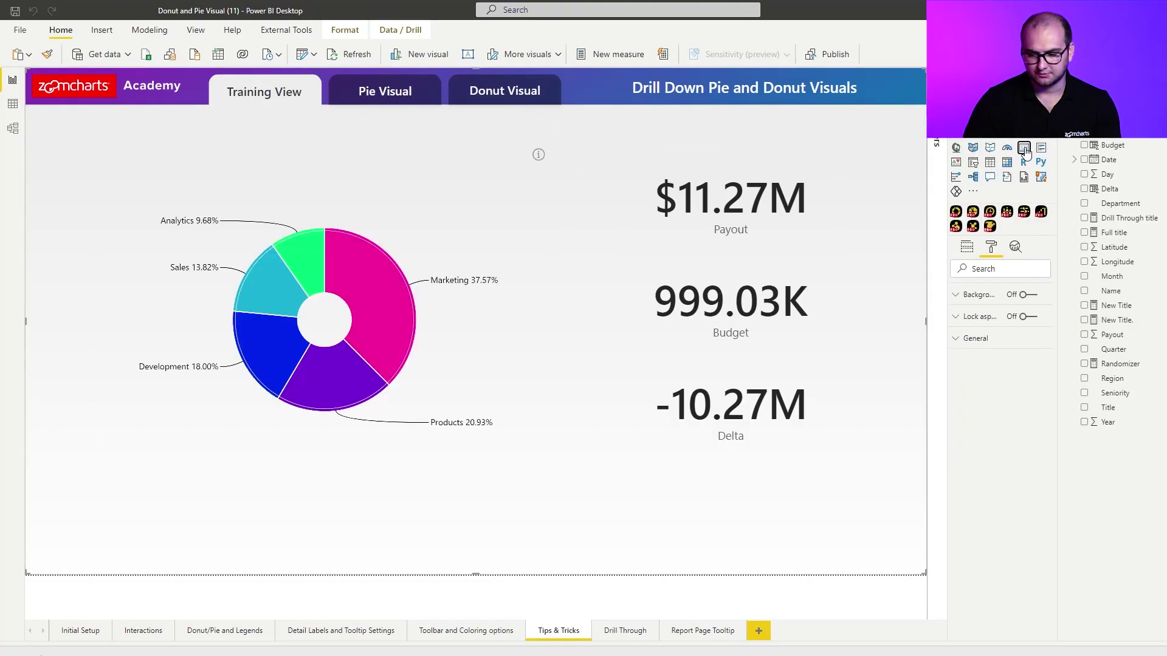
click(1024, 154)
drag(306, 345, 391, 144)
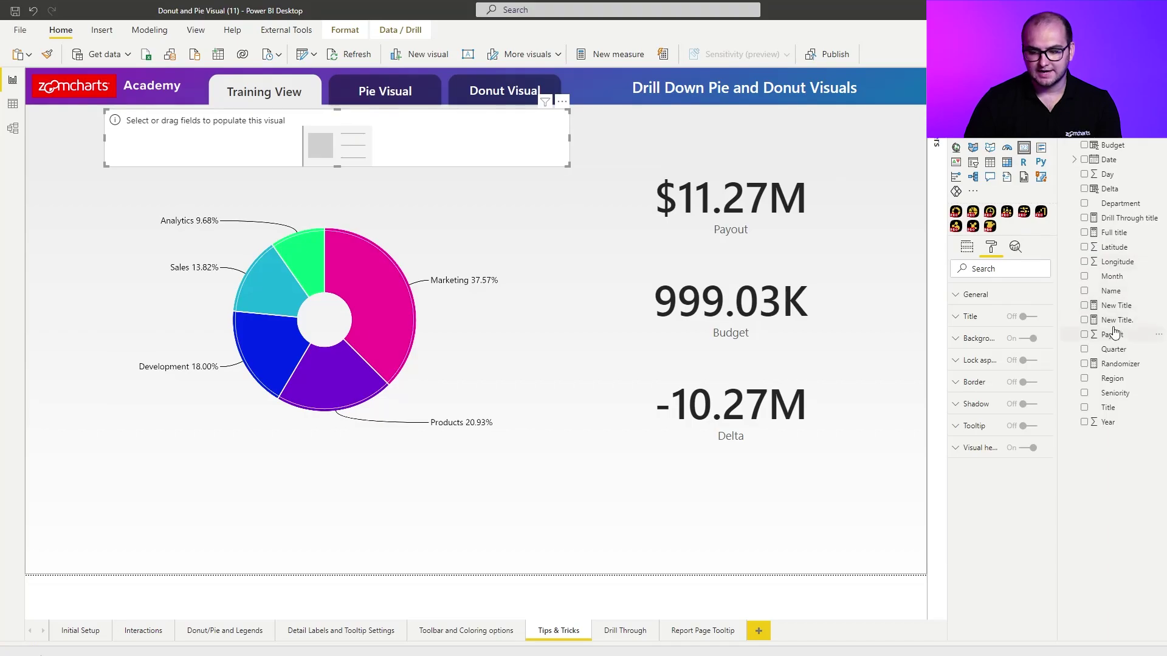
click(965, 250)
drag(1117, 320, 1005, 290)
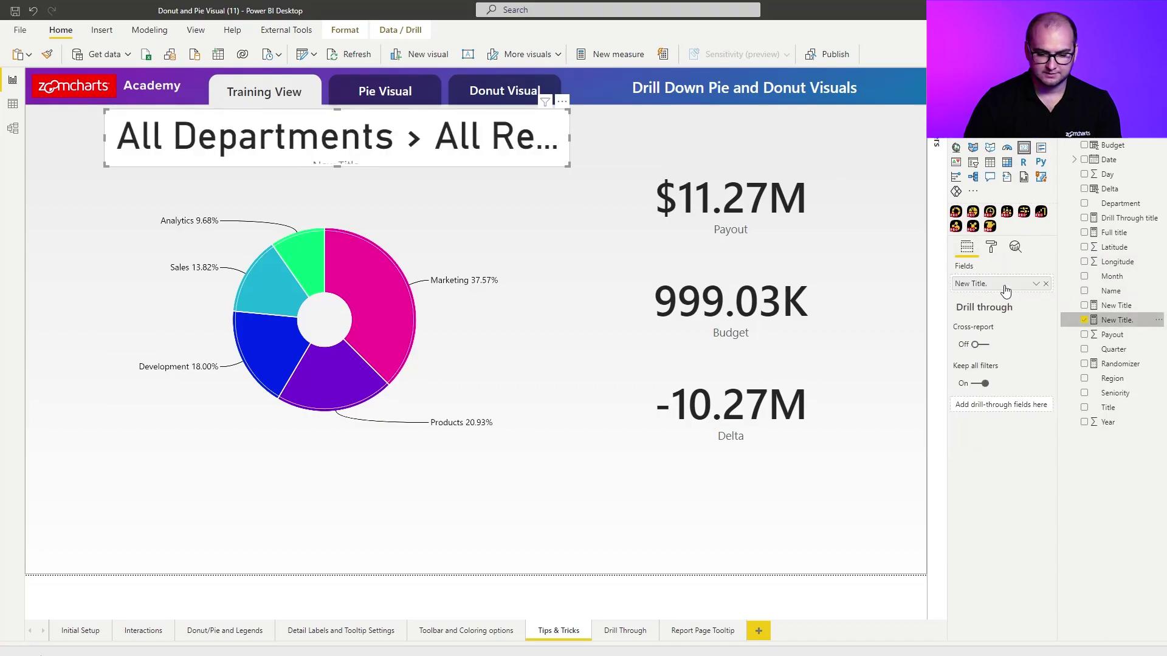
Format the title card: category label off, 15 pt data label text, background off
click(992, 248)
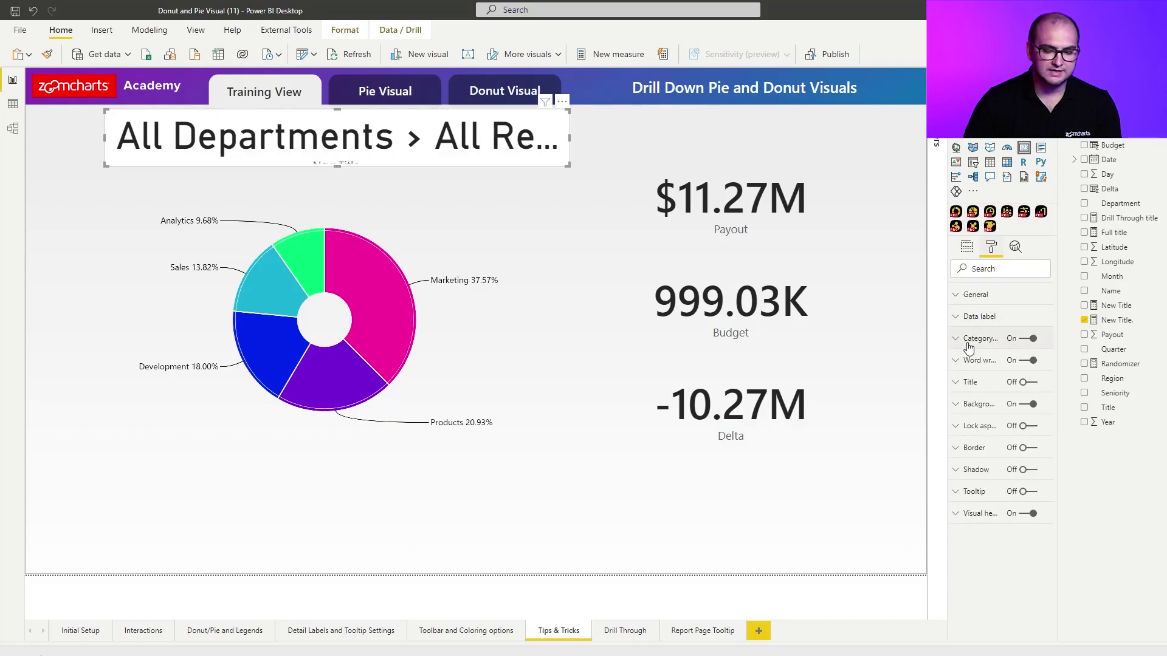
drag(947, 339, 945, 346)
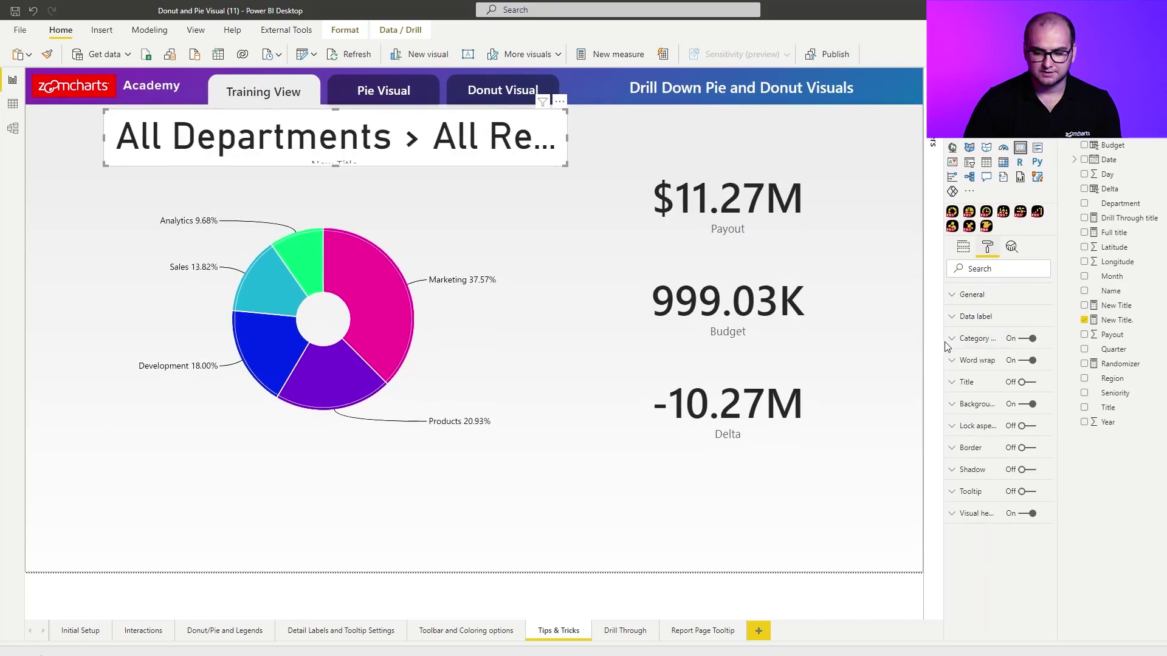
click(1027, 339)
click(983, 316)
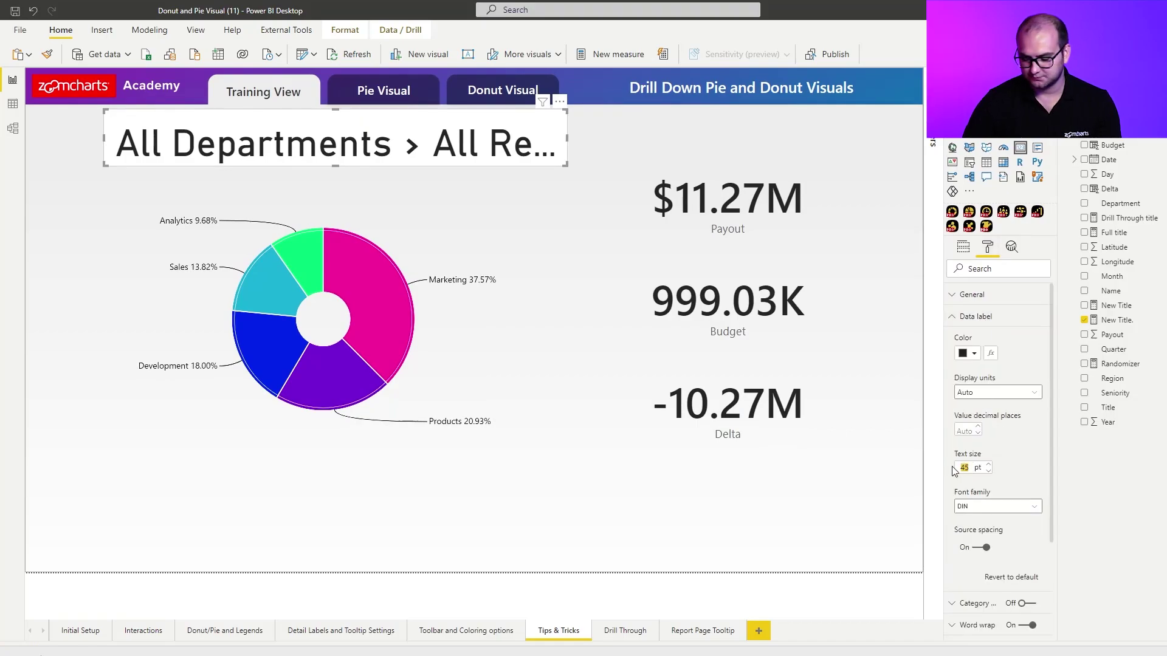
text(15)
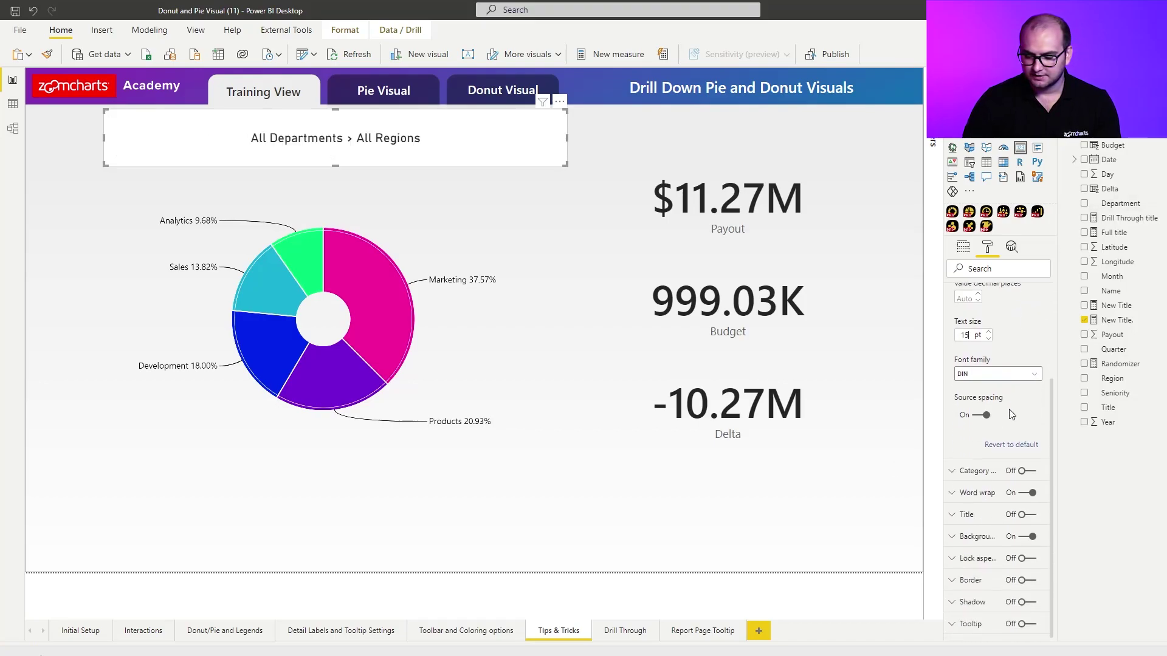
scroll(1010, 414, down, 1)
click(1025, 526)
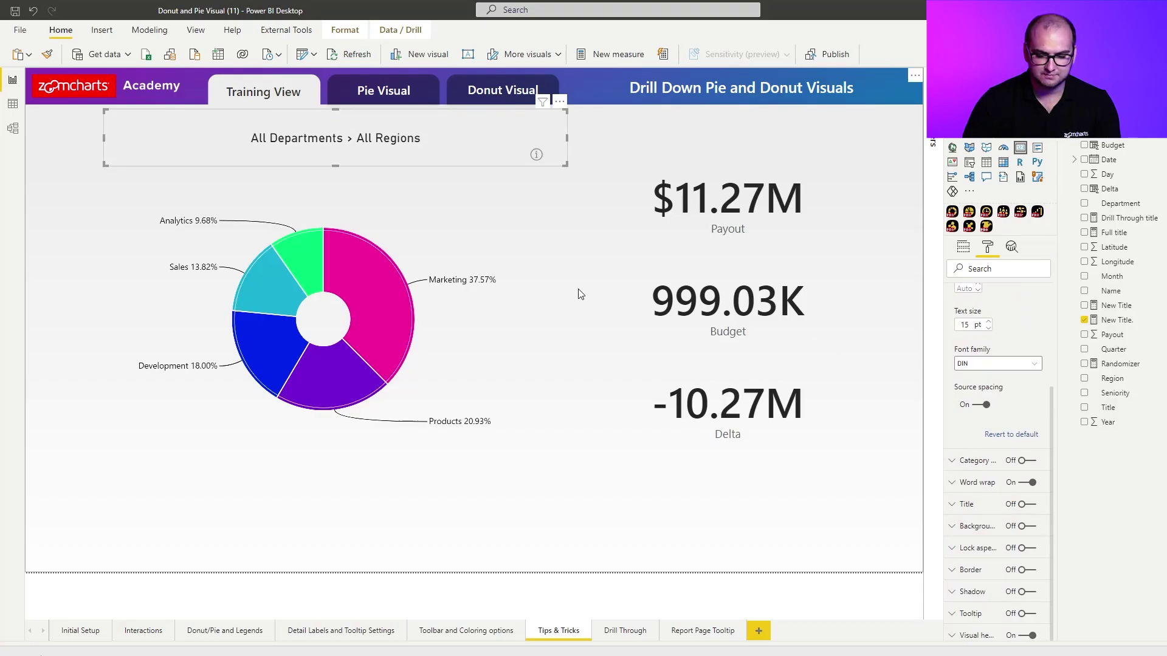
click(612, 223)
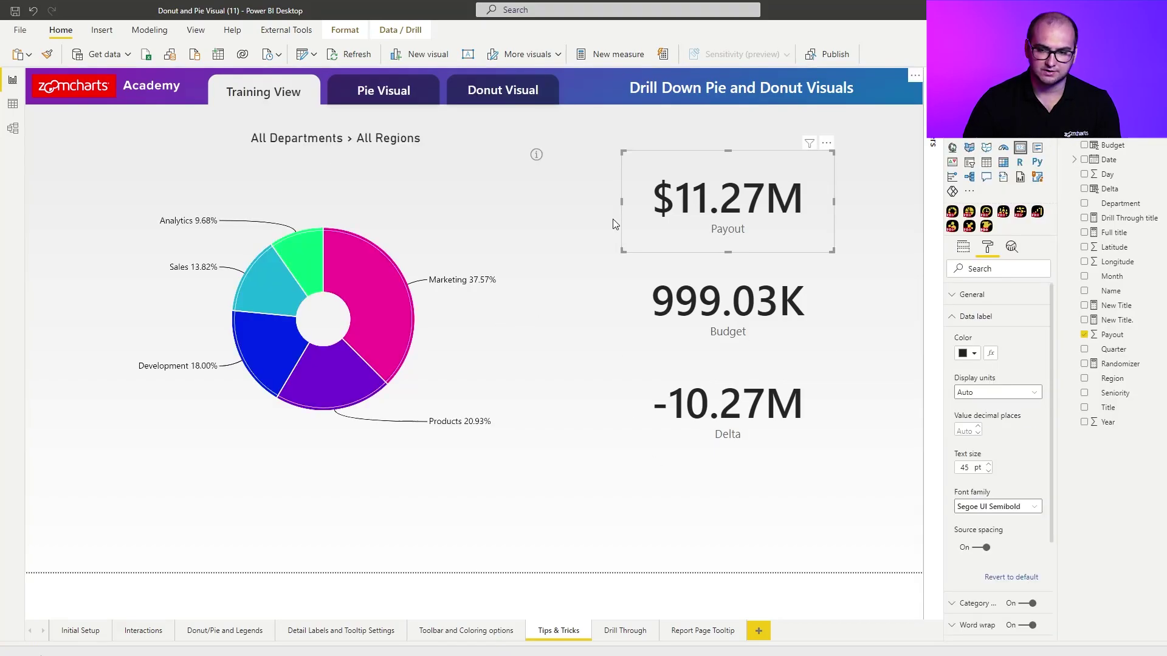
Drill the donut to Marketing > Australia, then switch to the Drill Through page
mouse_move(379, 250)
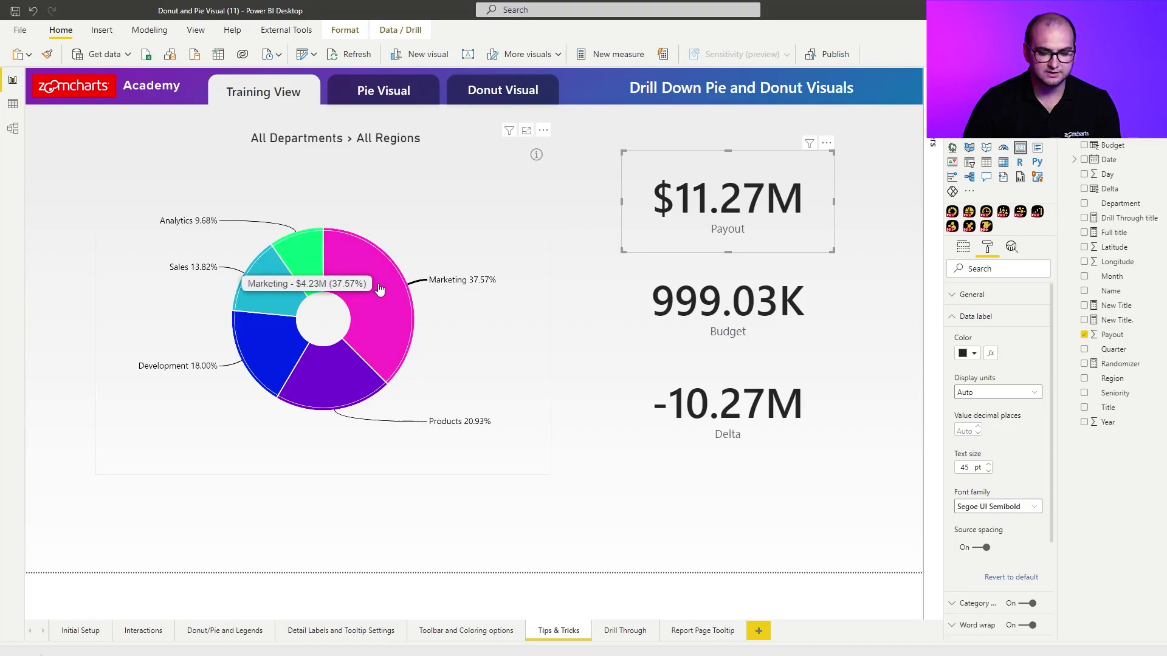
click(379, 288)
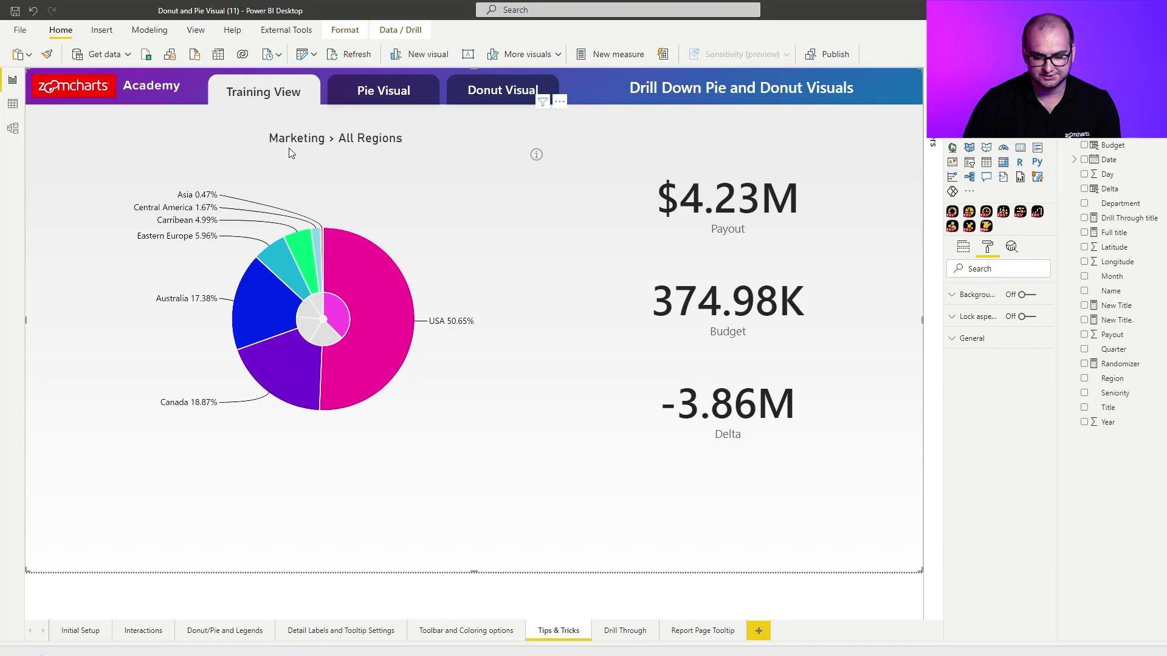
click(240, 326)
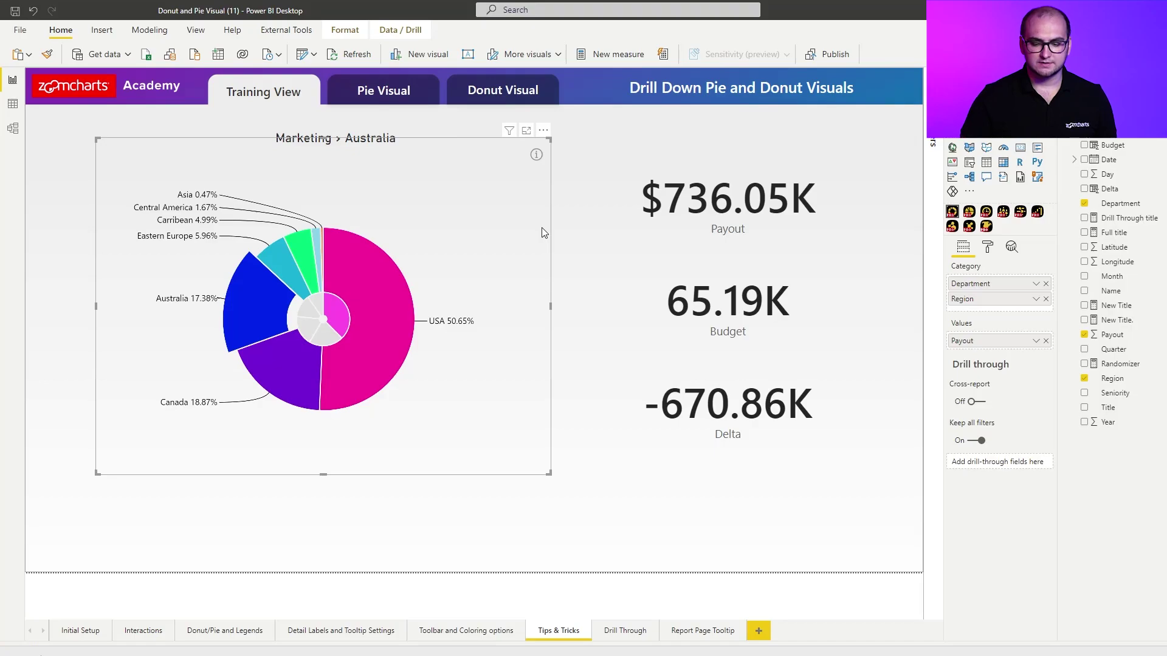
click(617, 637)
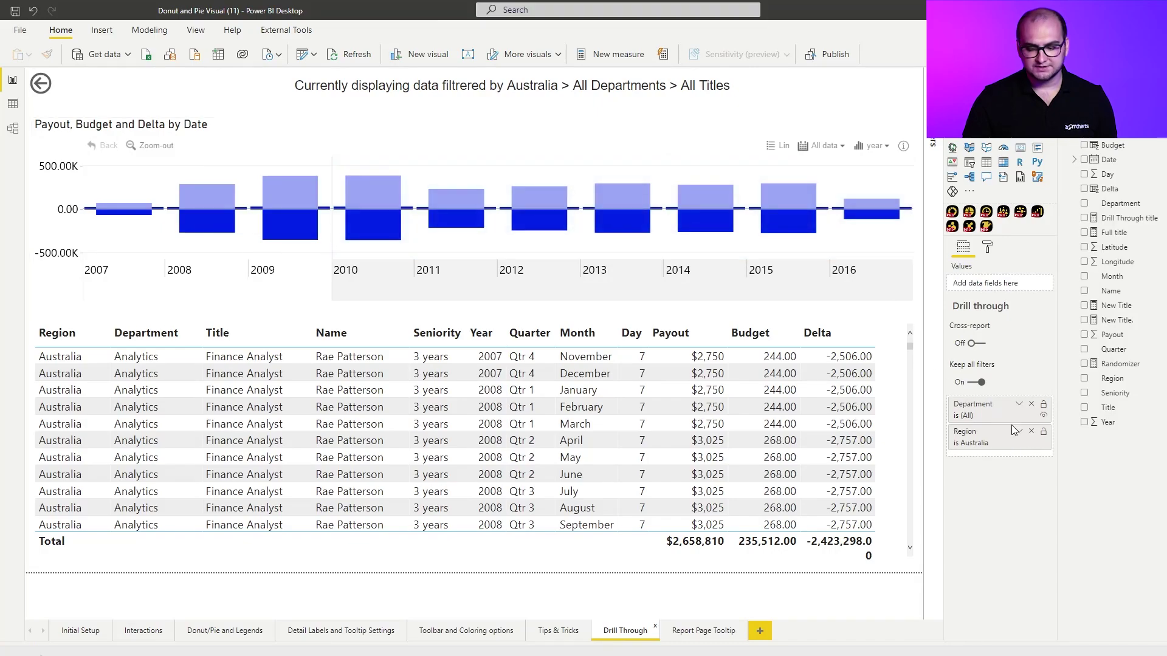
Replace the Drill Through page's filters with Department and Region drill-through fields
click(1031, 404)
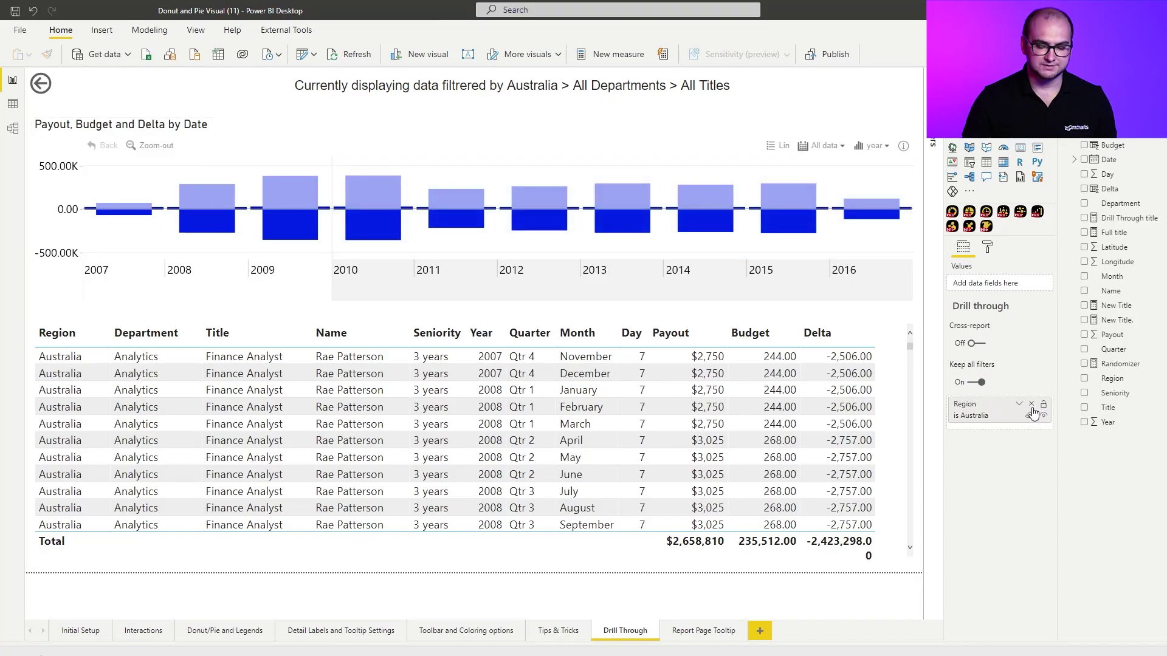
click(1031, 406)
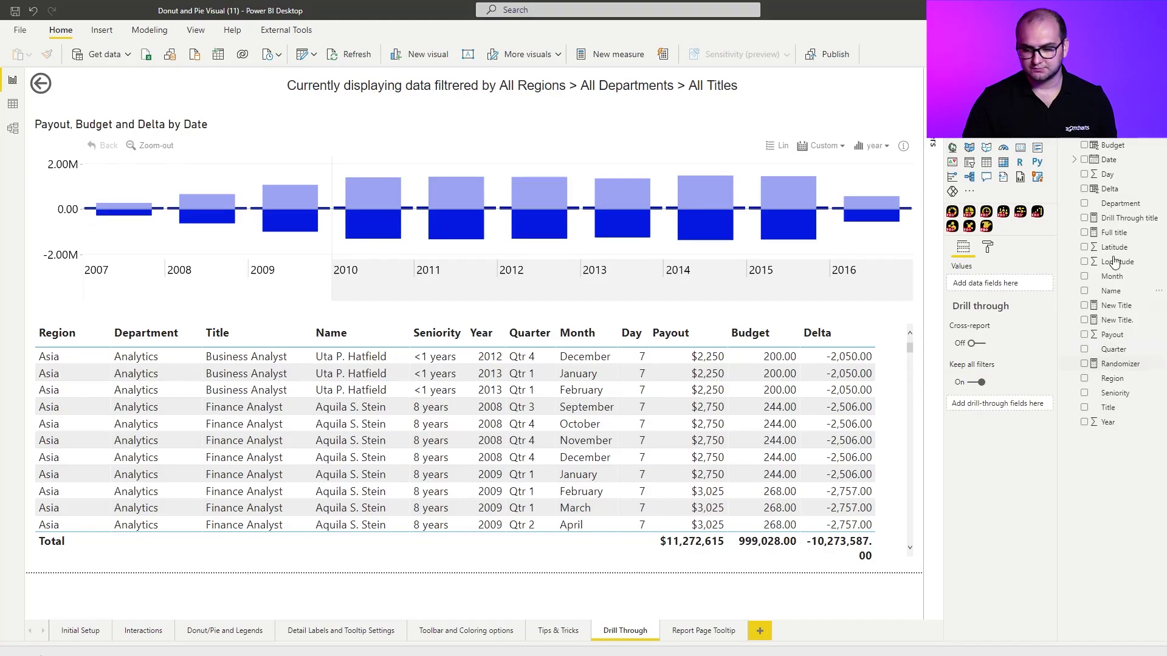
drag(1118, 205, 1007, 410)
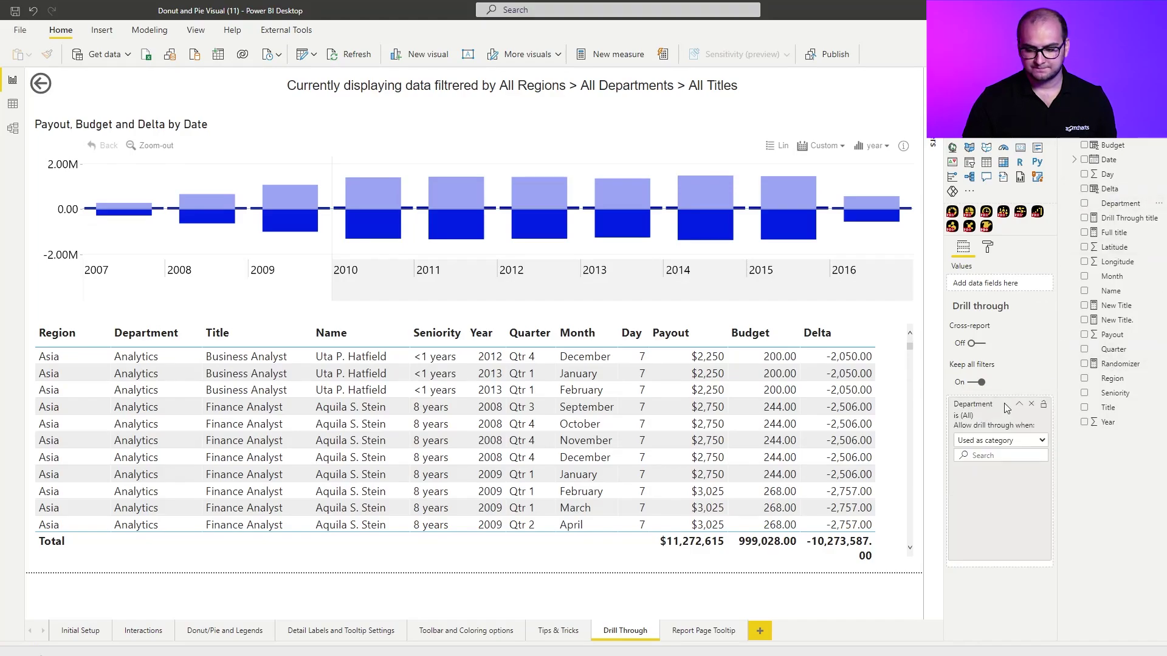
click(1019, 404)
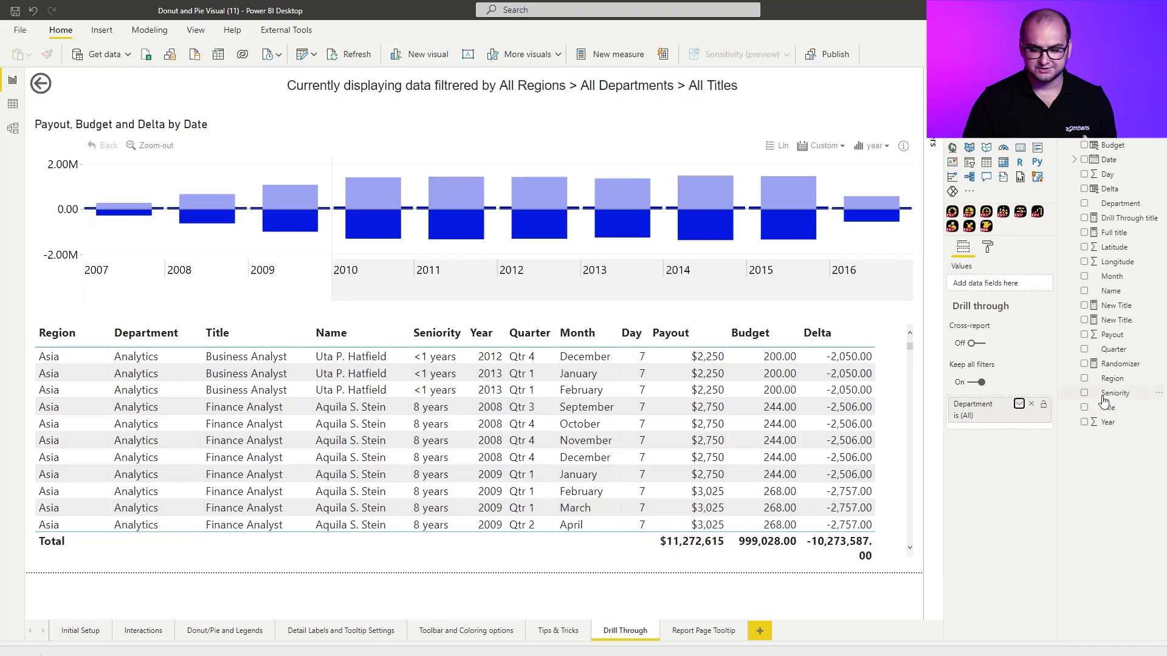
drag(1002, 431, 1001, 433)
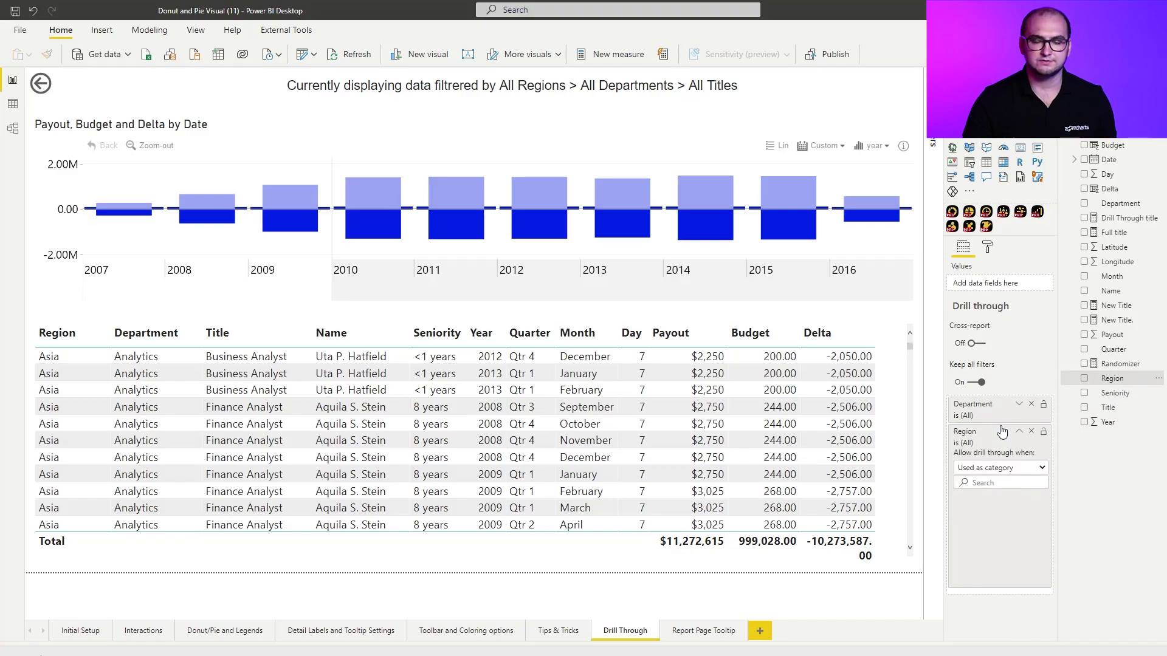
click(557, 633)
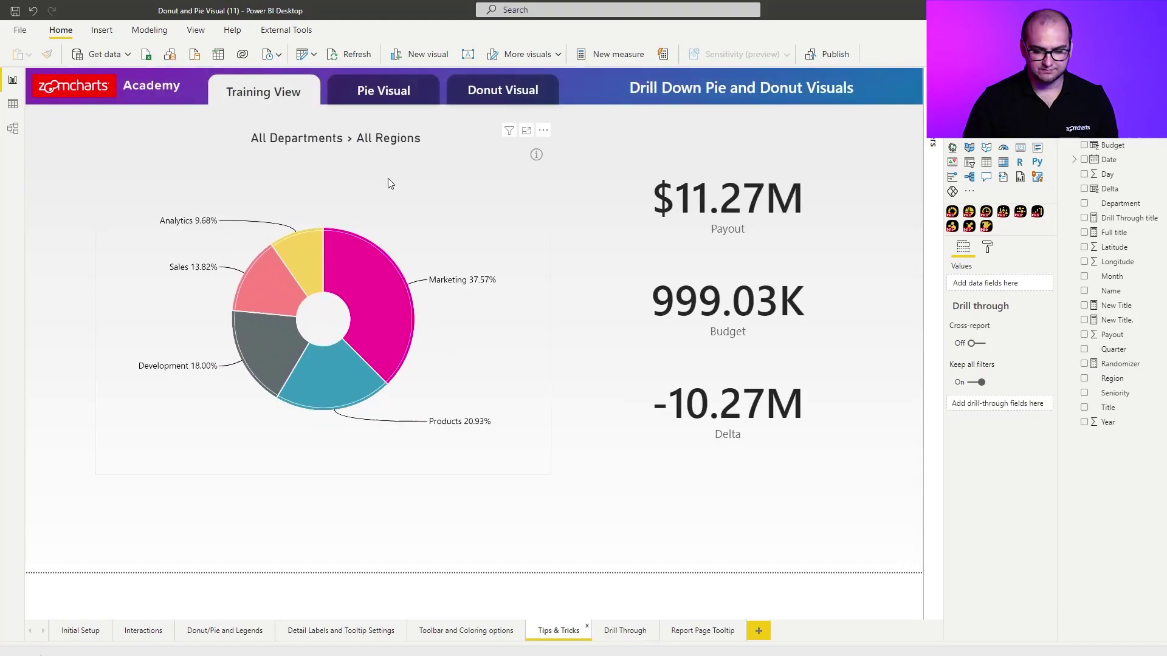
Drill through from the Marketing slice to the Drill Through page
click(414, 184)
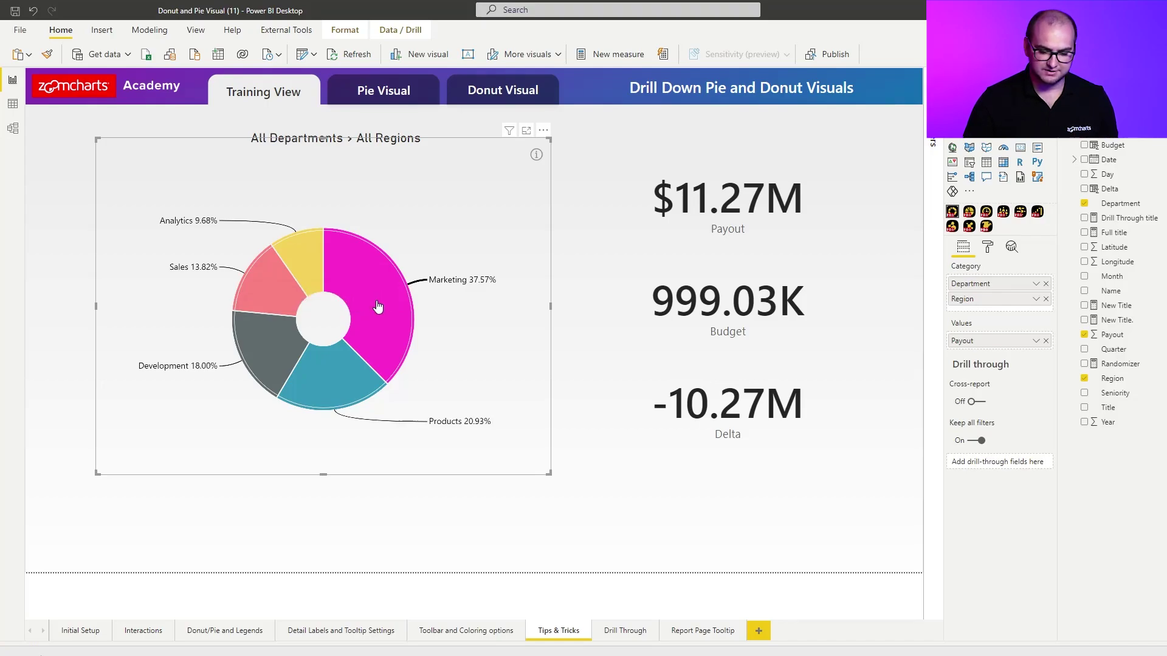
right_click(377, 302)
mouse_move(420, 344)
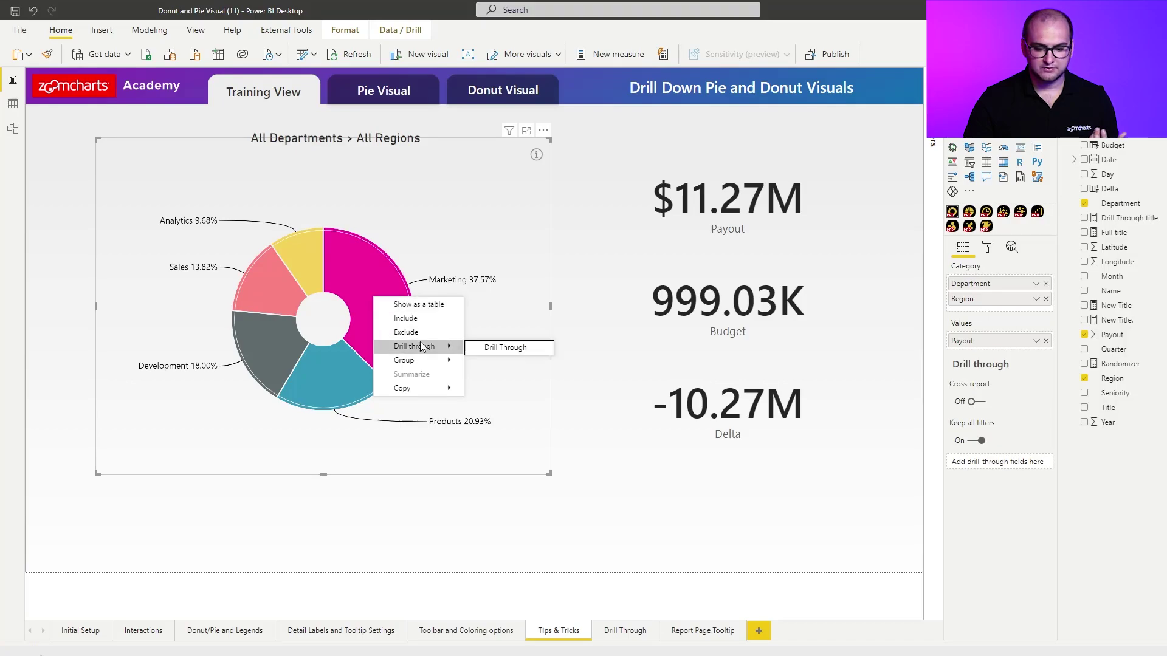
click(471, 349)
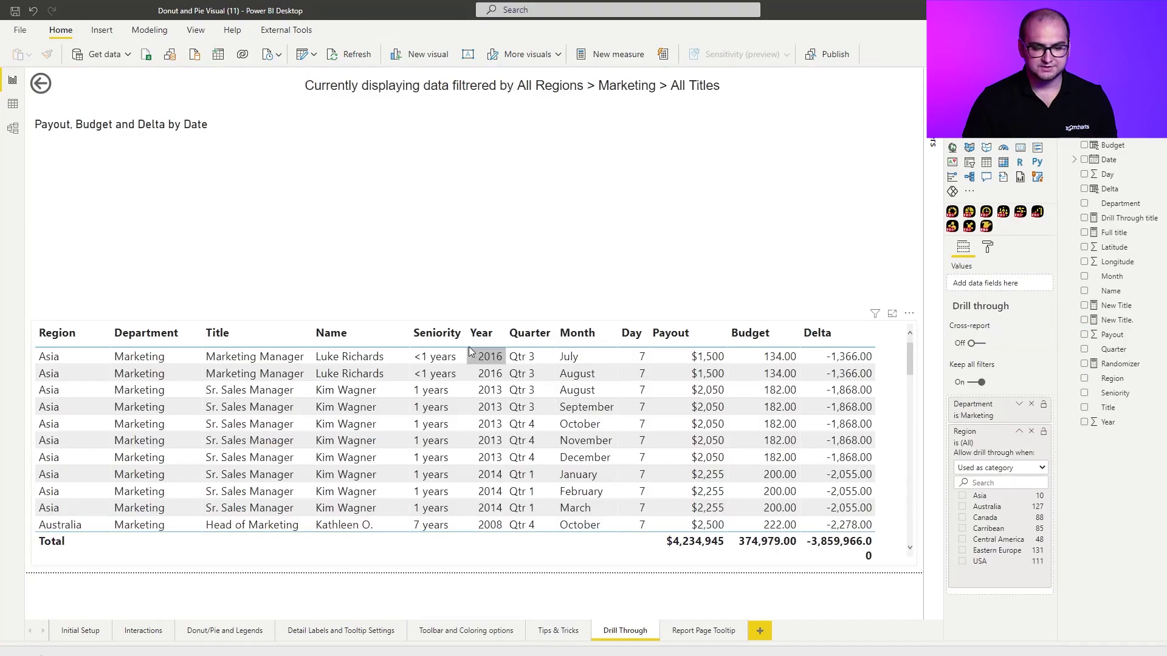